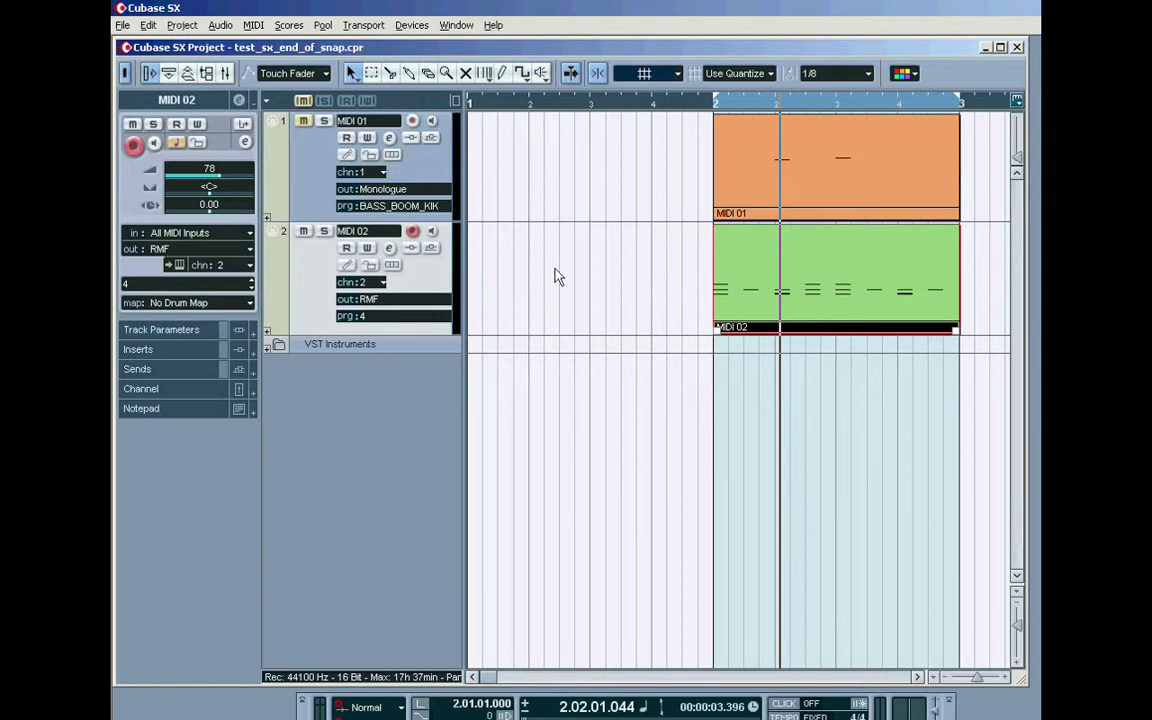
Step: Give MIDI 02 the GM Map drum map and open its part in the Drum Editor
left_click(378, 266)
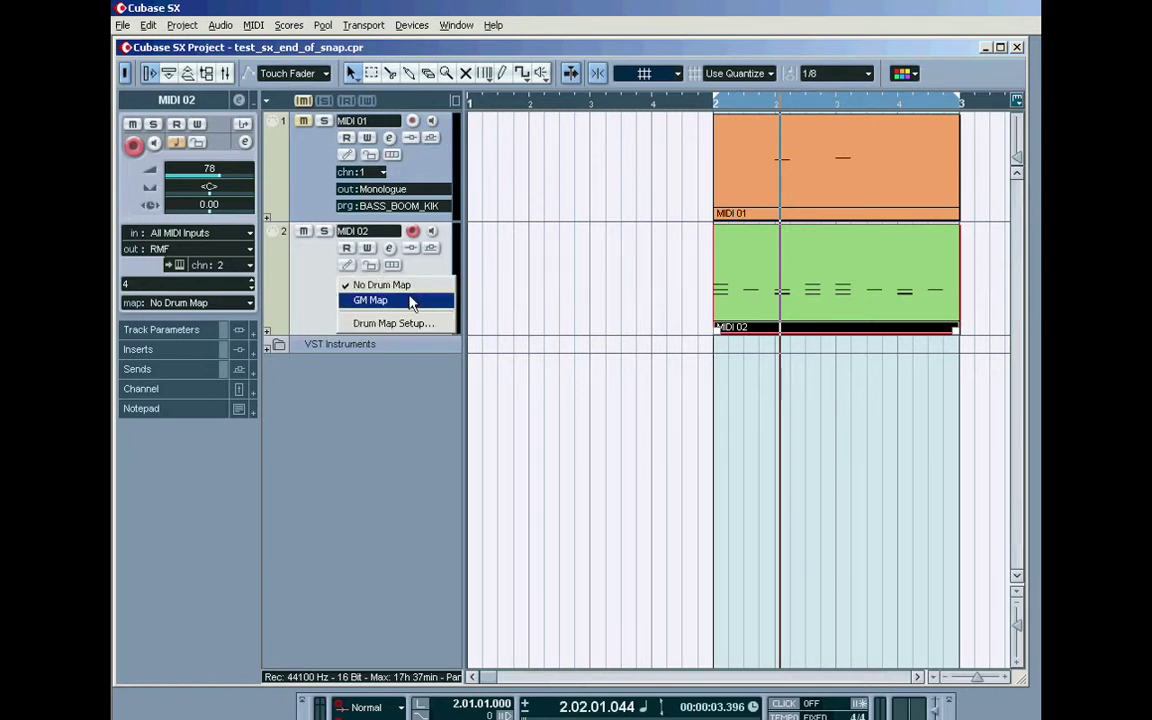
left_click(372, 300)
double_click(742, 247)
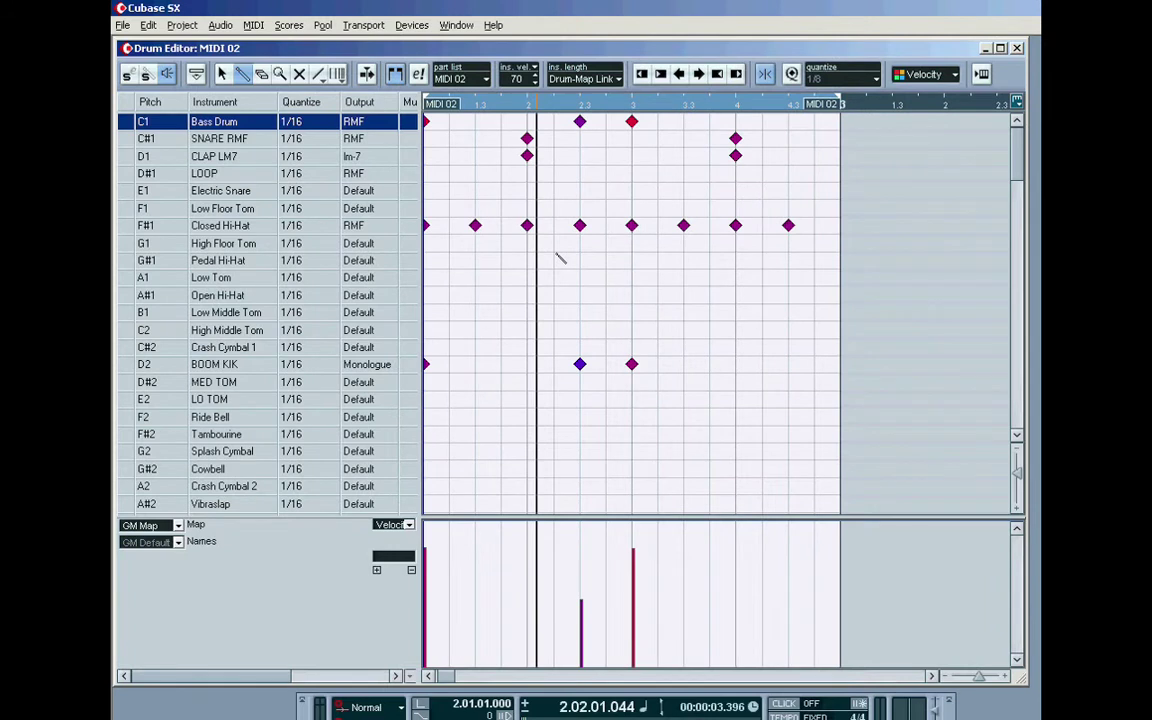
left_click(598, 80)
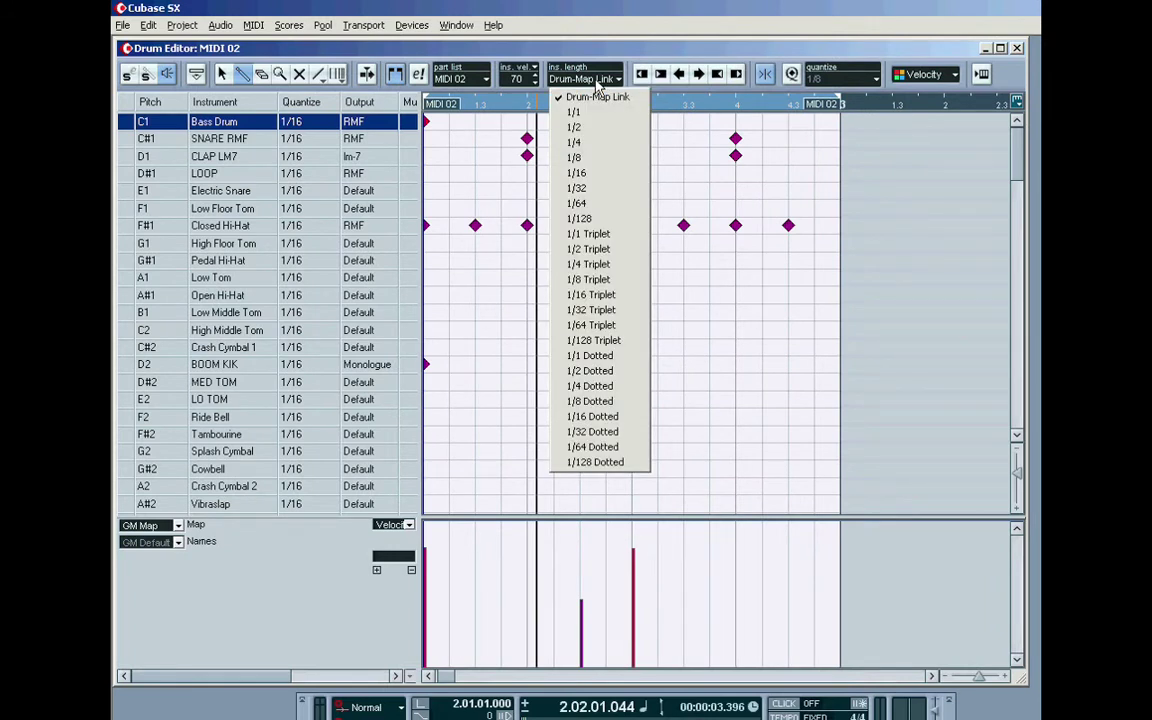
Step: Set the insert length for newly drawn notes to 1/128
left_click(586, 221)
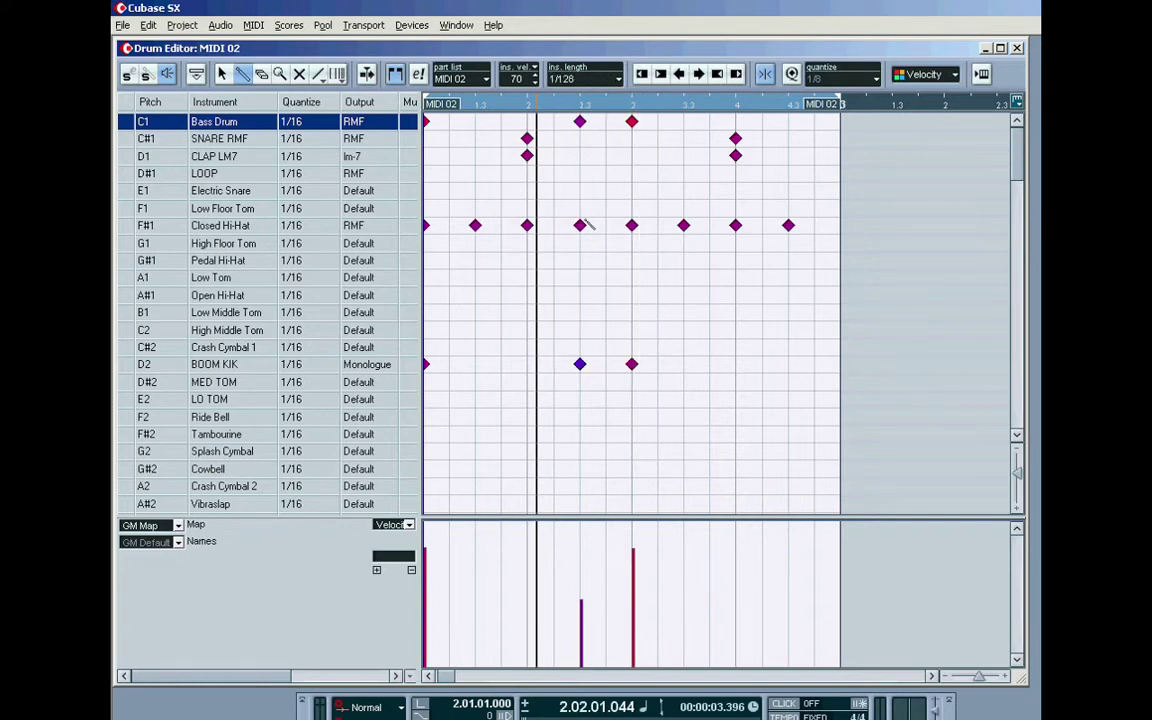
left_click(583, 79)
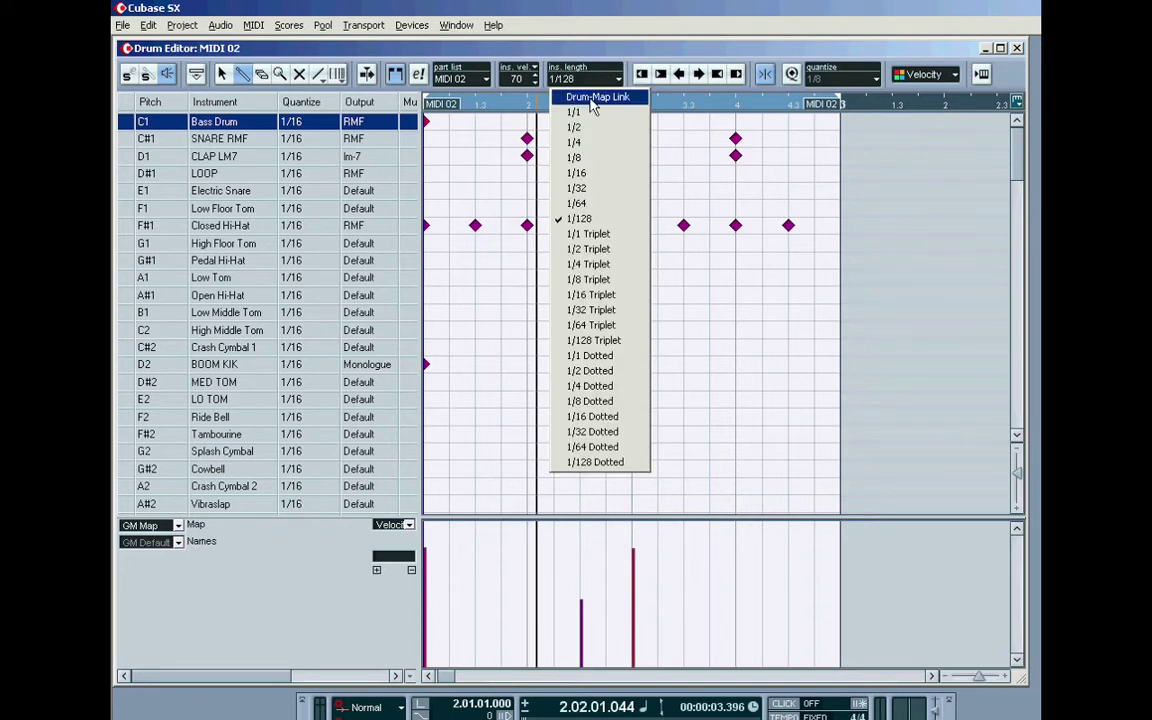
key("Escape")
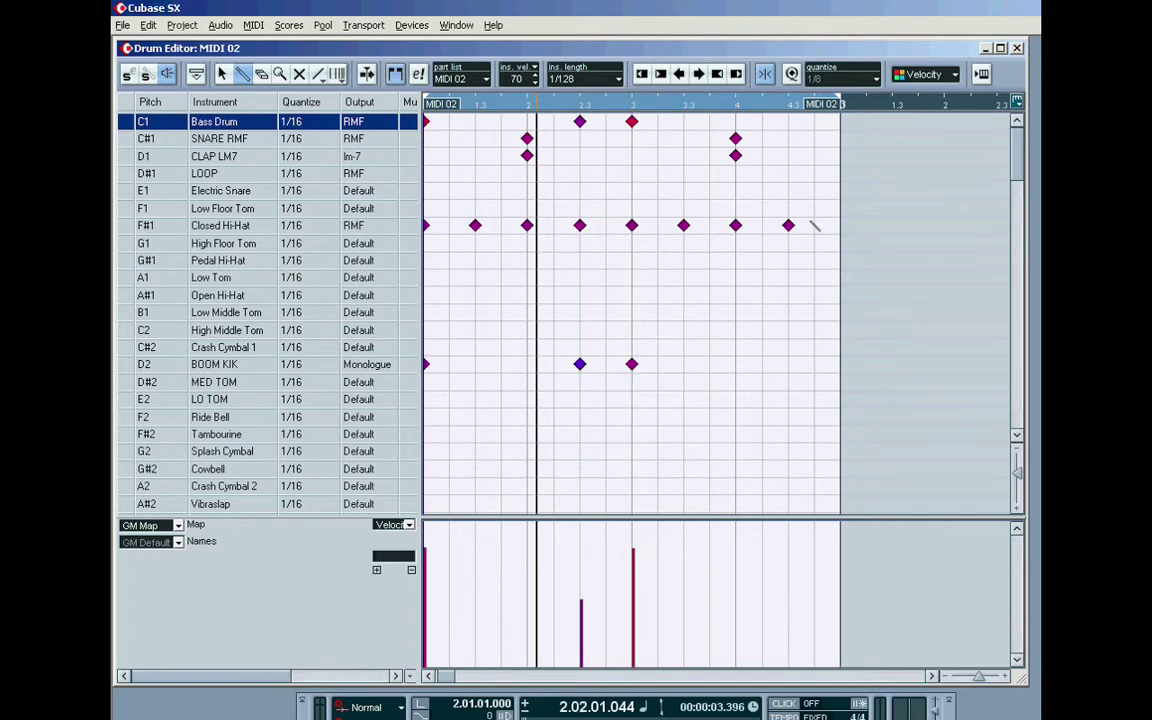
Step: Erase the Closed Hi-Hat notes, set its quantize to 1/8, and paint eight eighth-note hits
left_click_drag(795, 226, 427, 226)
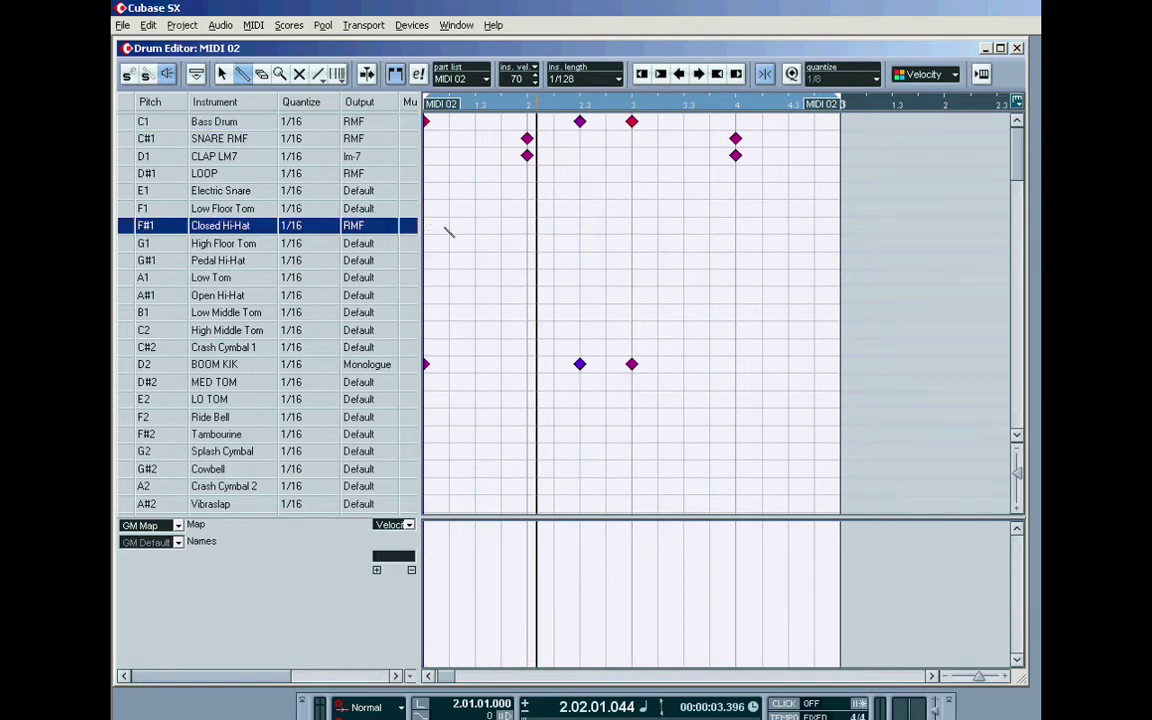
left_click(428, 226)
left_click(290, 225)
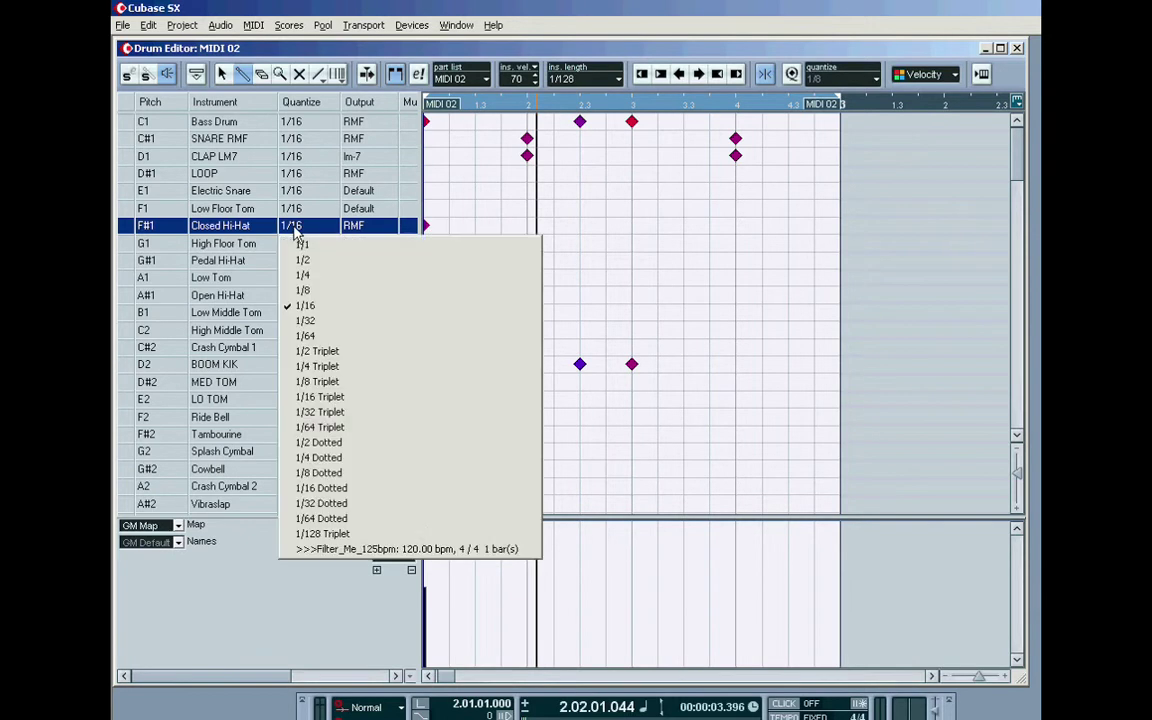
left_click(300, 290)
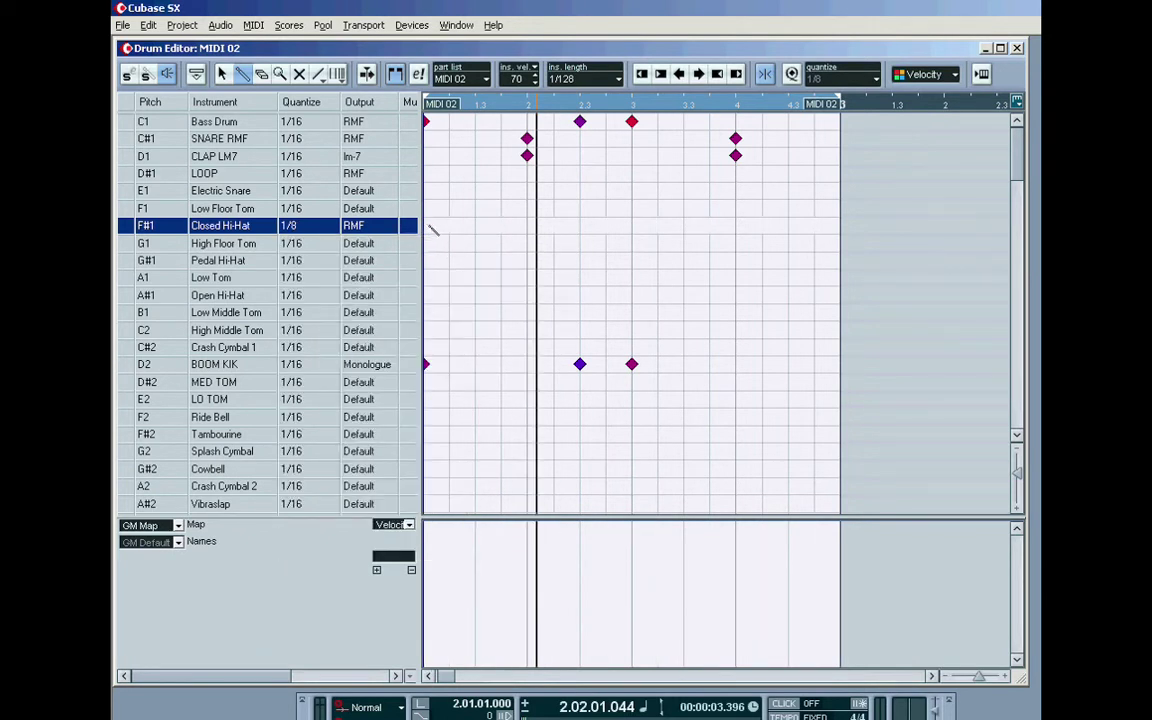
left_click_drag(432, 226, 784, 232)
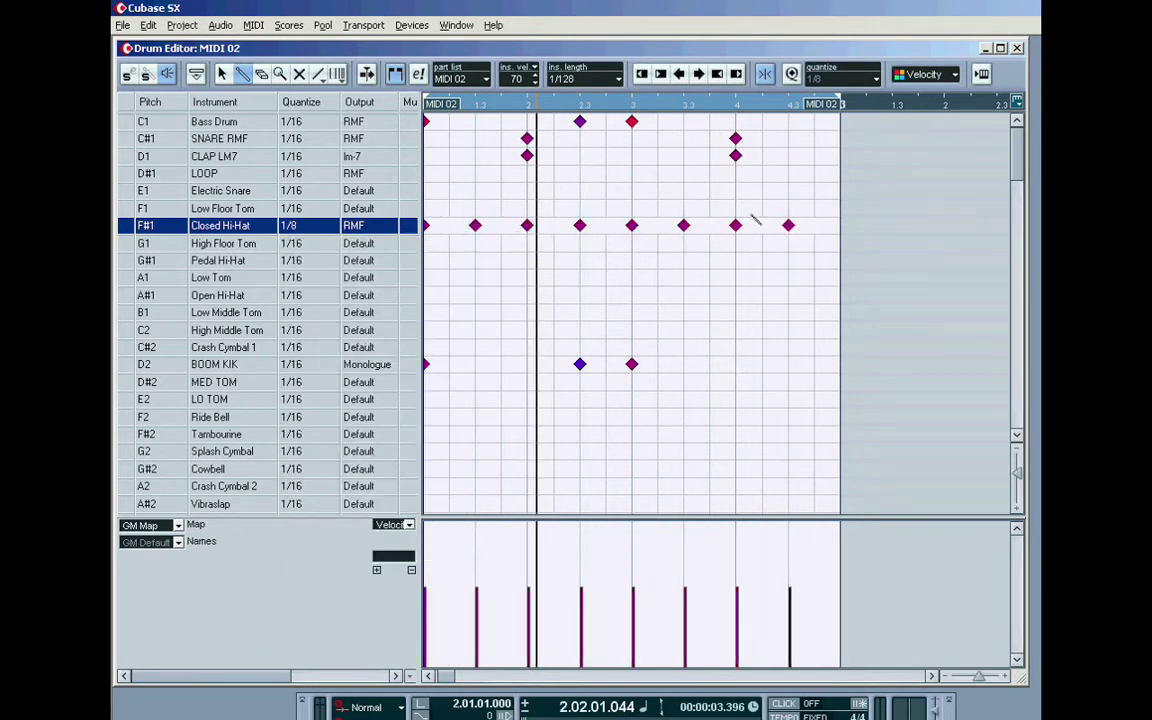
left_click(580, 80)
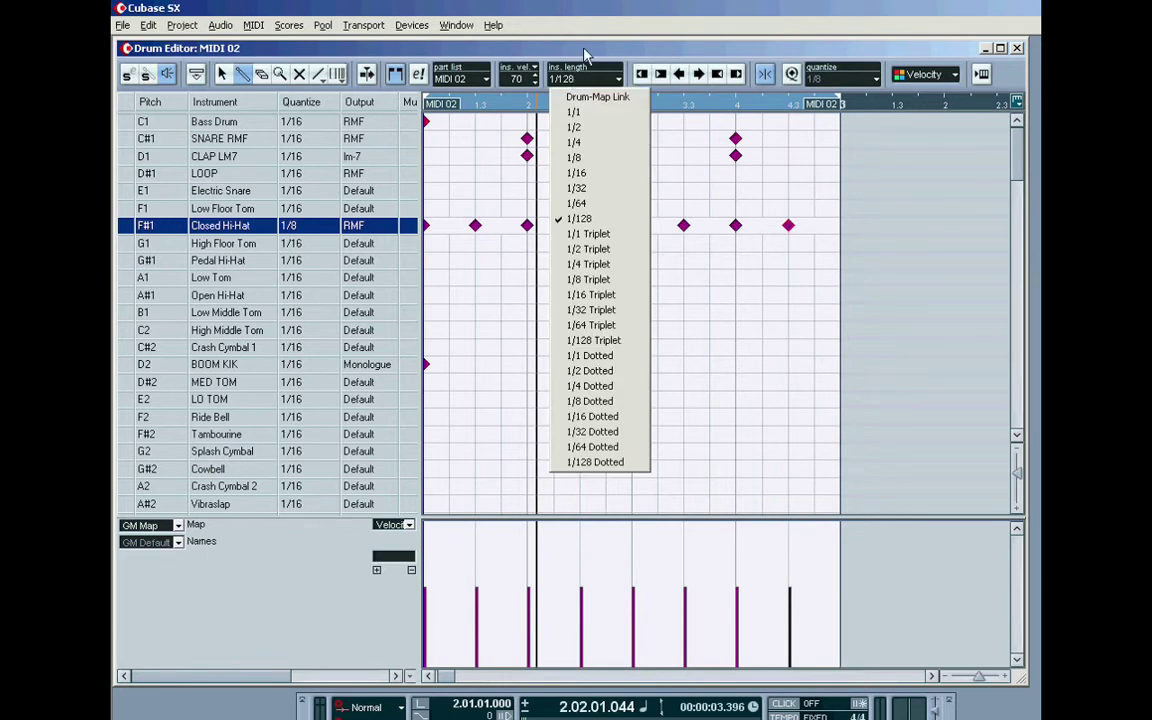
left_click(527, 50)
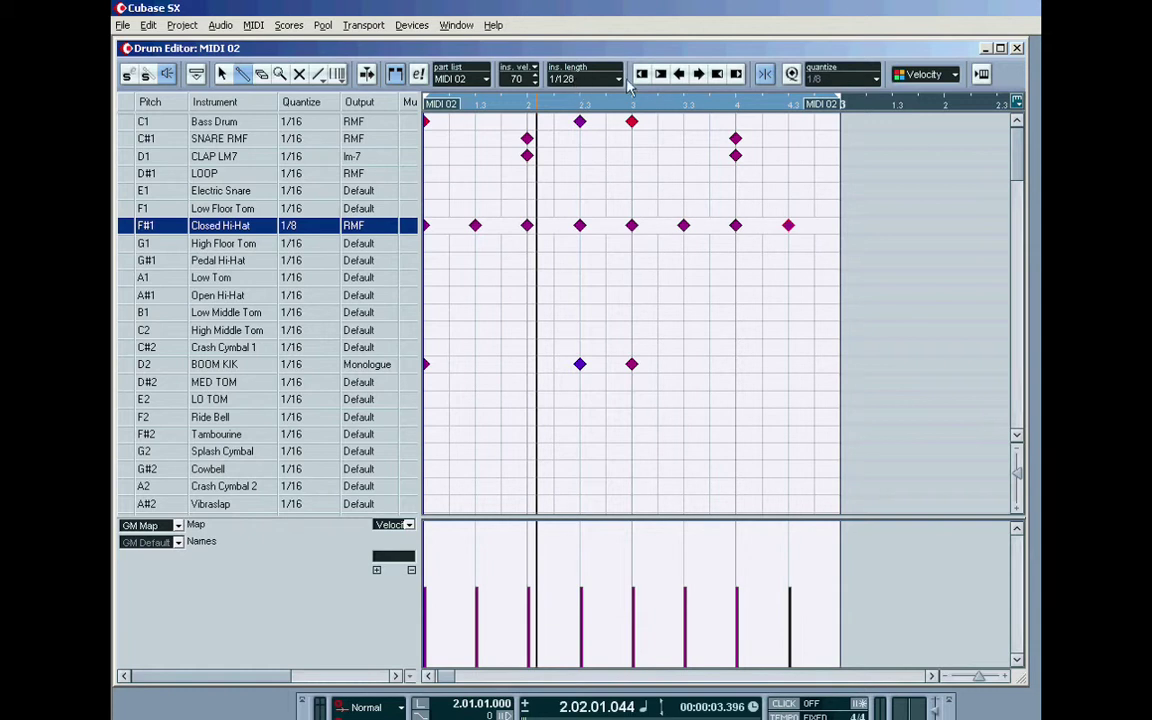
left_click(586, 80)
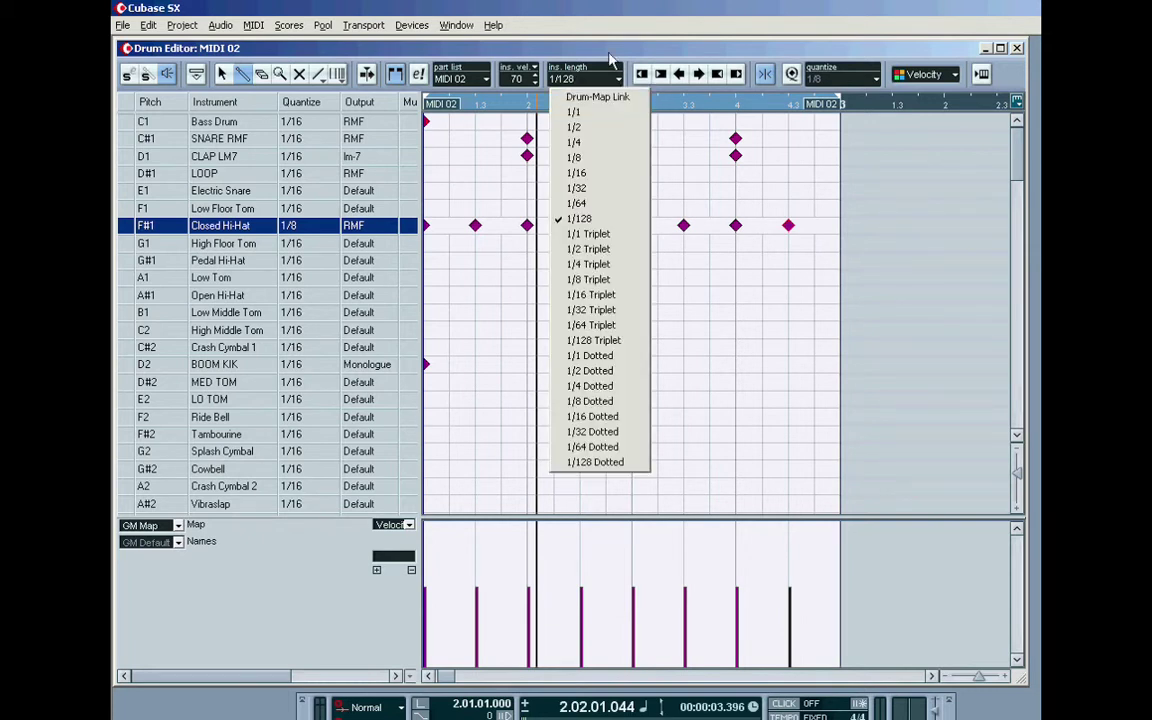
Step: Dismiss the insert length list, keeping 1/128, and close the Drum Editor
left_click(375, 165)
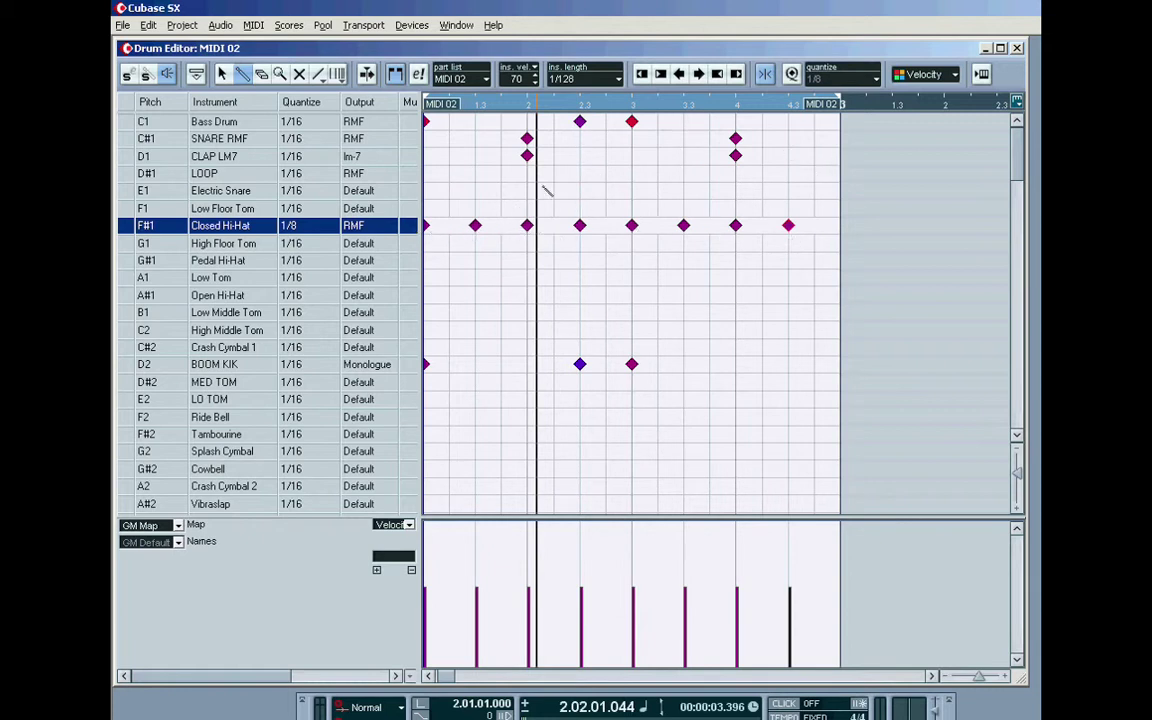
left_click(1017, 48)
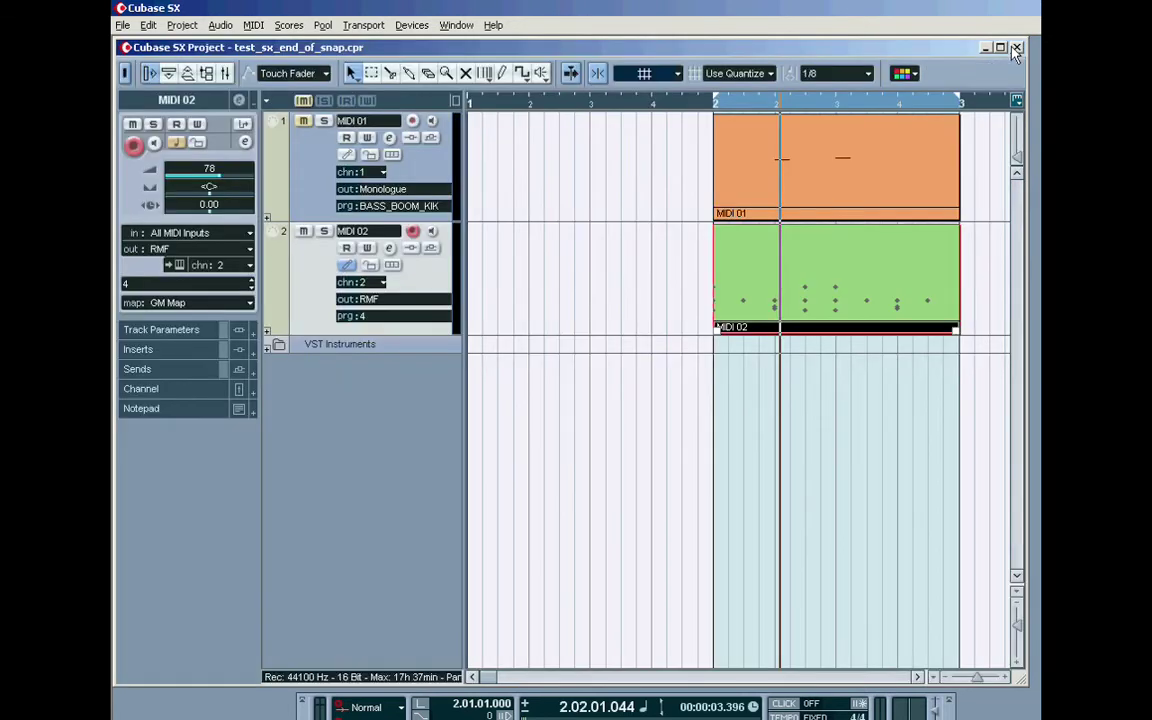
left_click(347, 265)
left_click(358, 284)
double_click(757, 277)
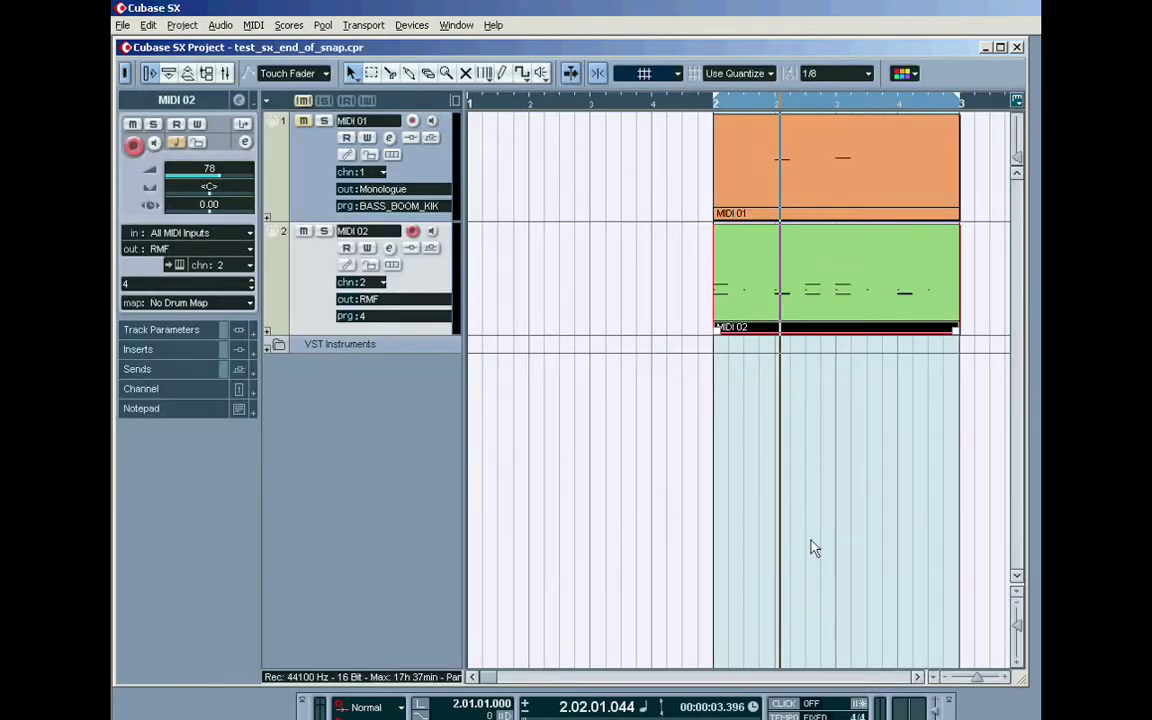
left_click(1017, 47)
left_click(342, 276)
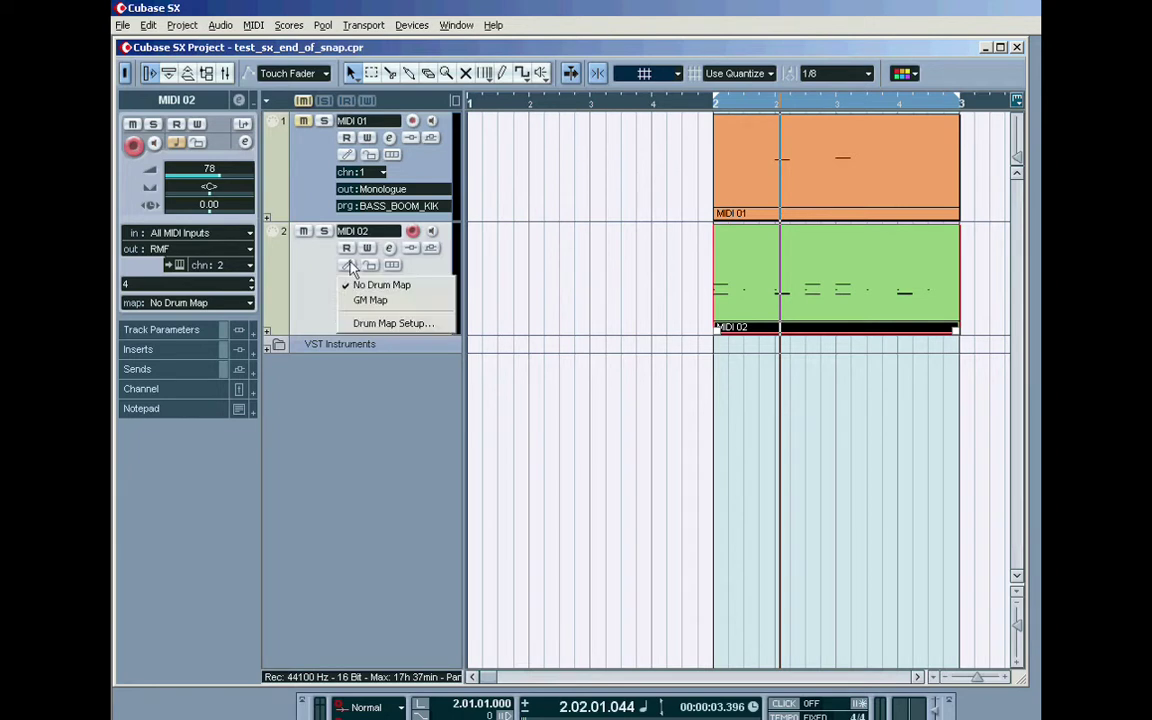
left_click(370, 301)
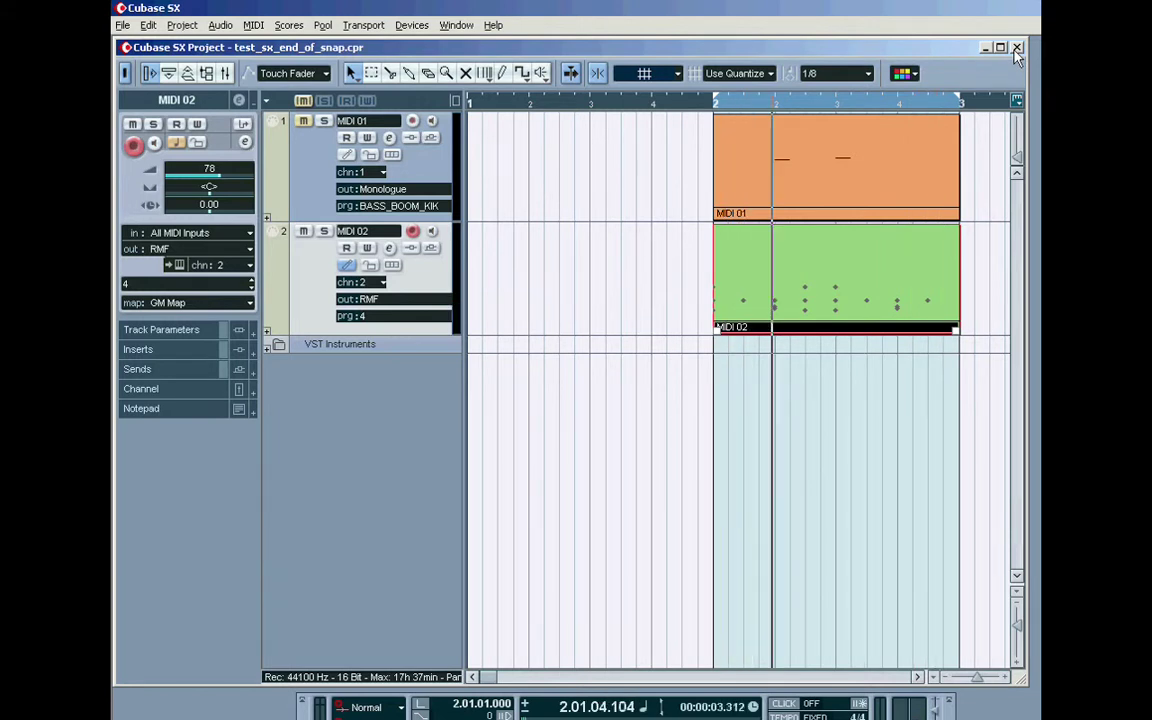
Step: Open MIDI 02 in the Drum Editor and widen the list to show I-Note and O-Note
double_click(867, 263)
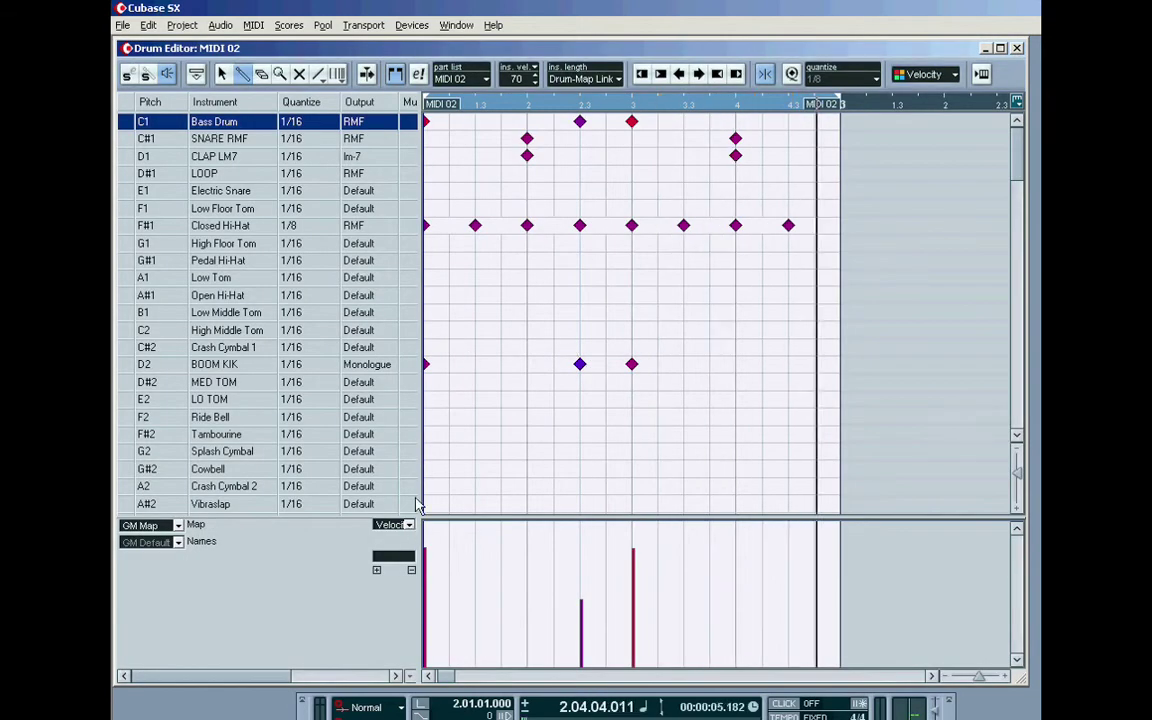
left_click_drag(417, 470, 482, 476)
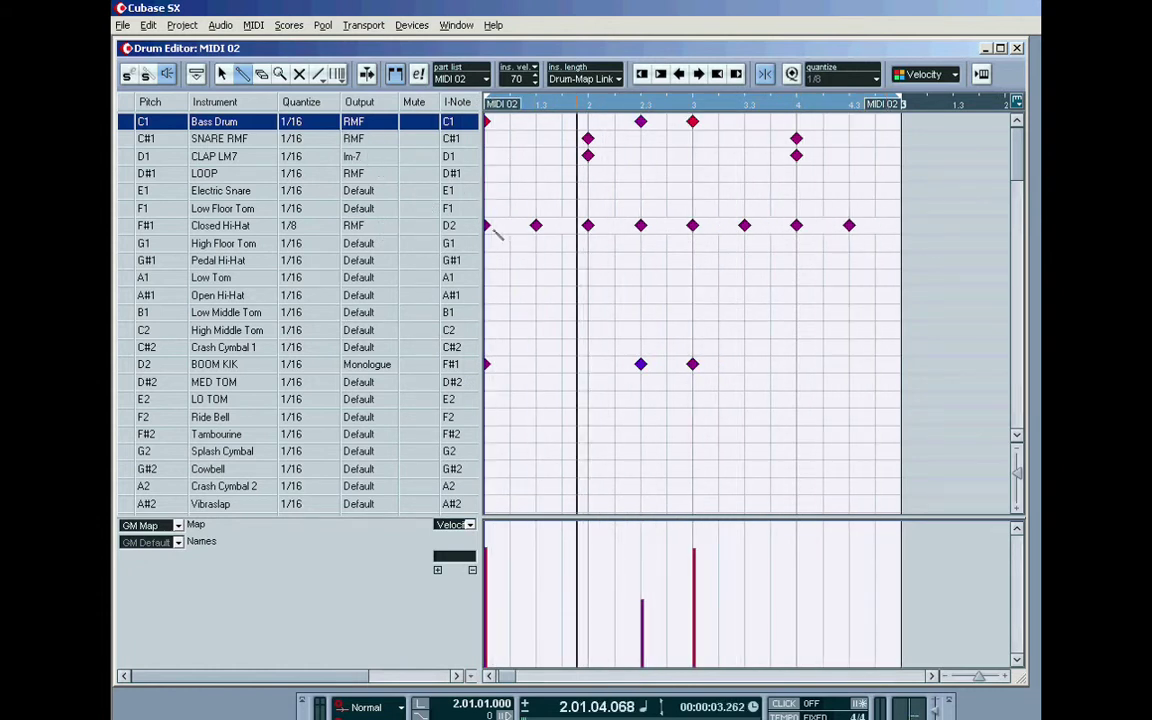
left_click_drag(483, 224, 559, 307)
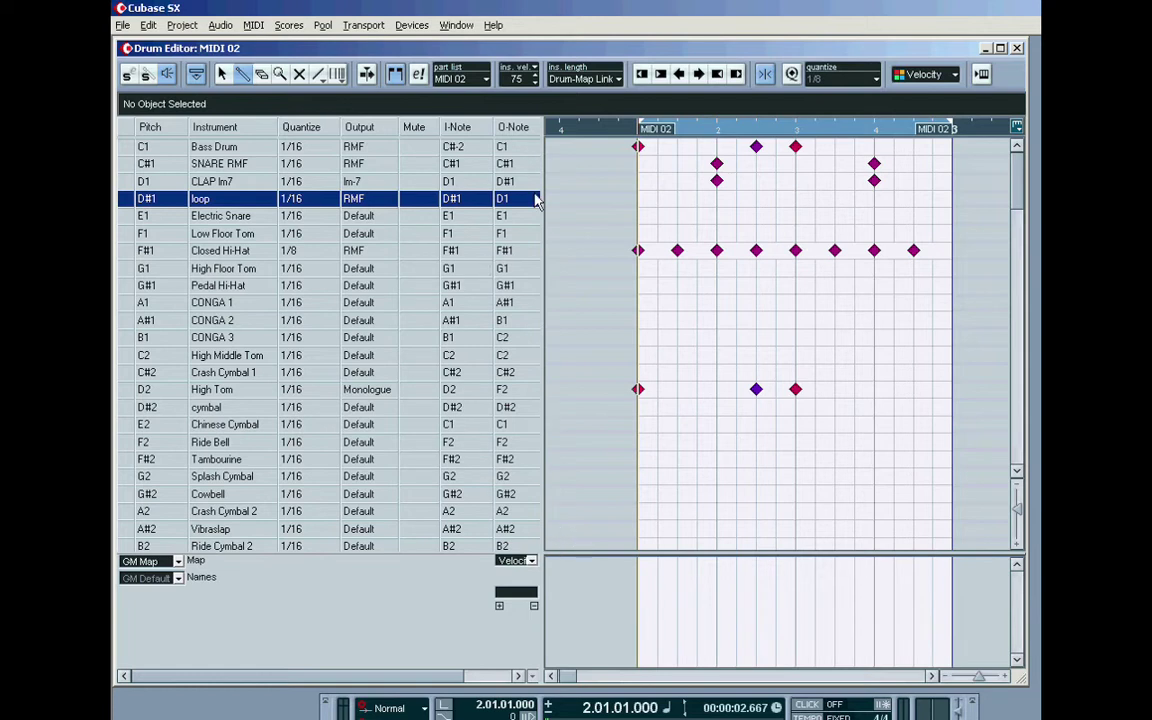
Step: Select the Closed Hi-Hat row and set the insert length to a fixed 1/128
left_click(584, 80)
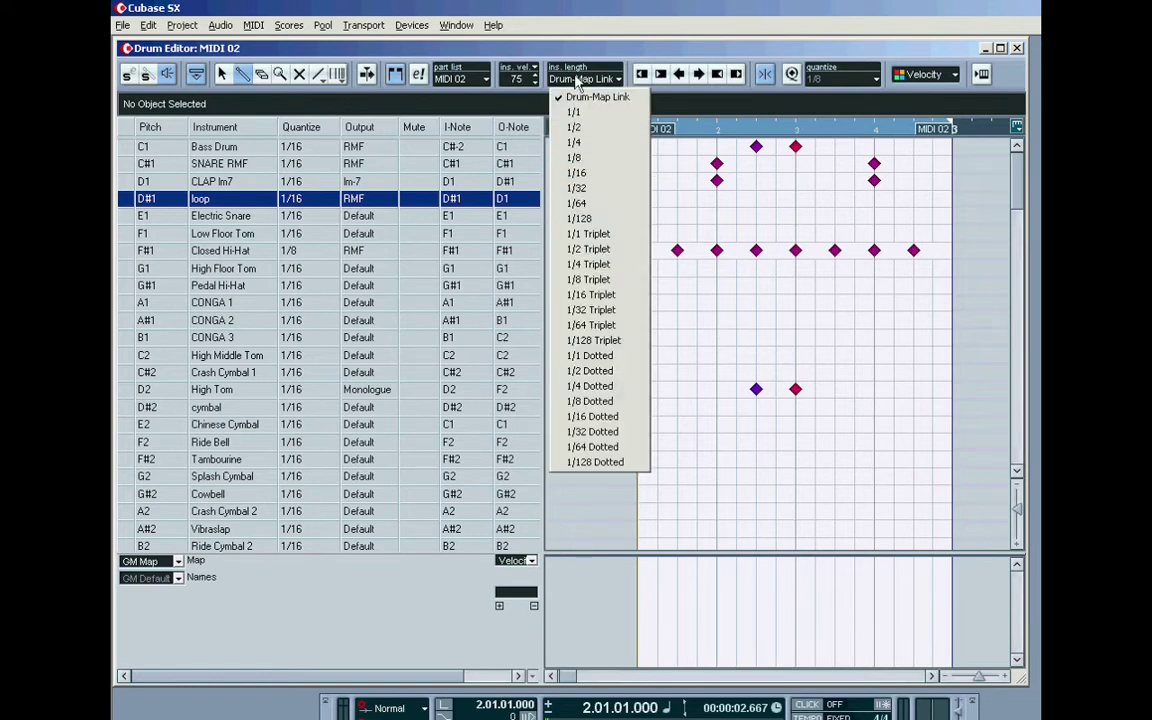
left_click(580, 79)
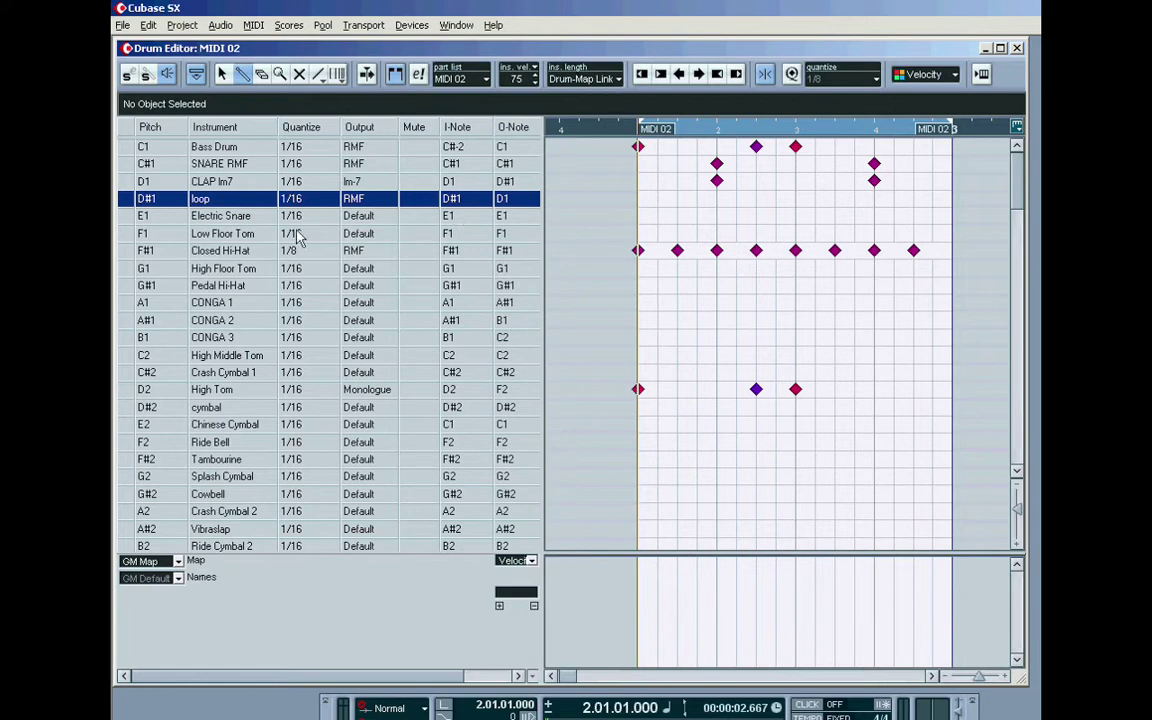
left_click(296, 230)
left_click(272, 198)
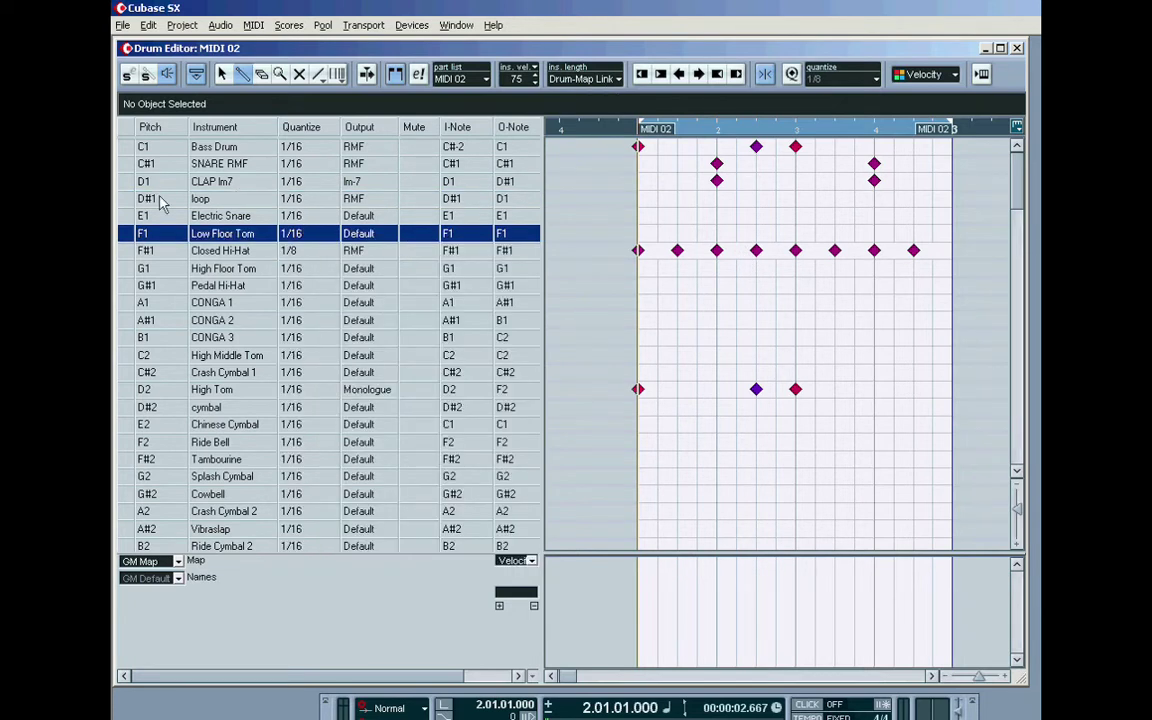
left_click(120, 198)
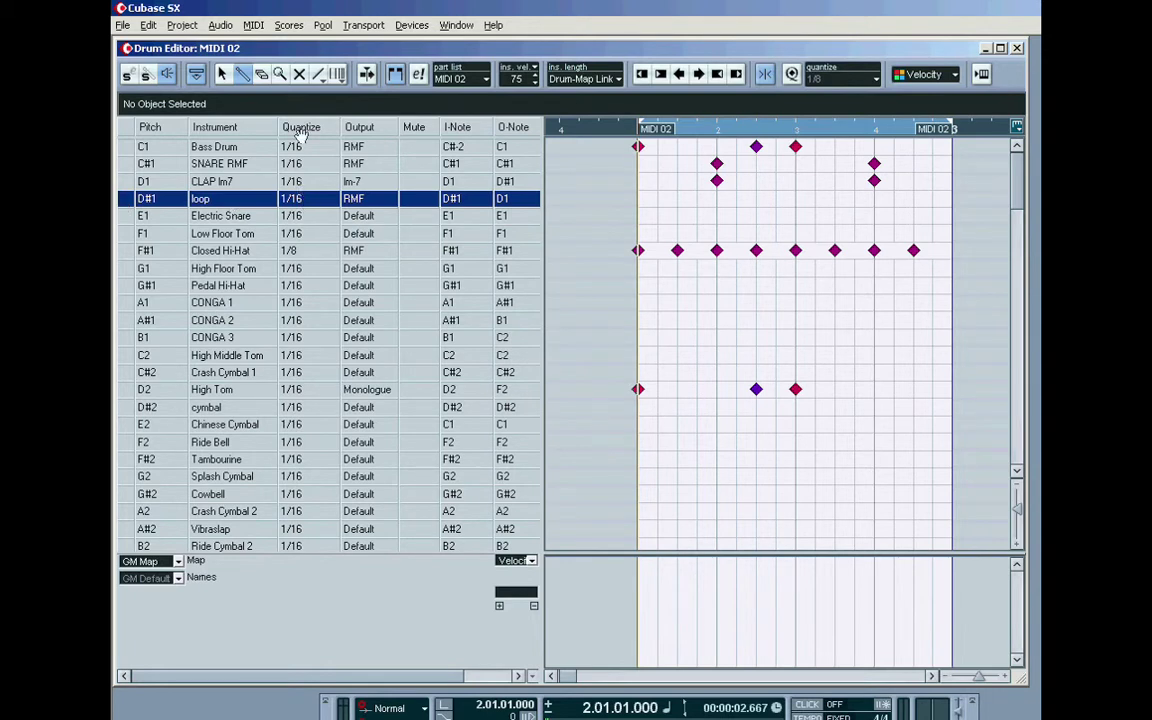
left_click(118, 250)
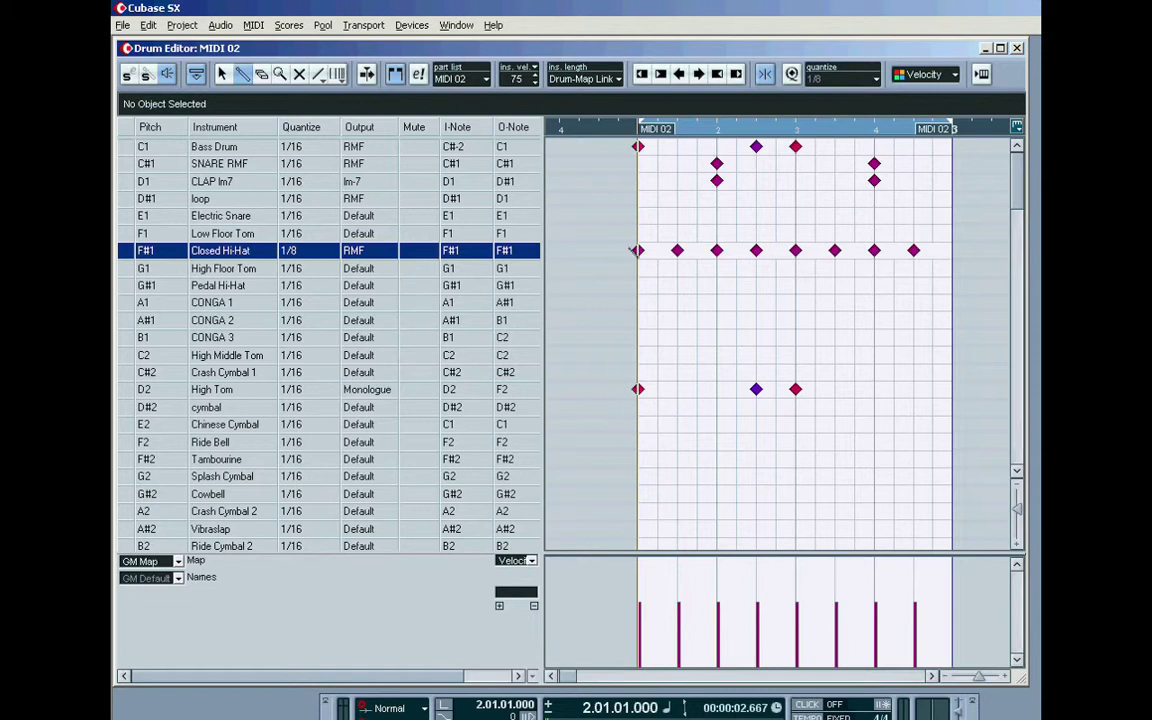
left_click(578, 80)
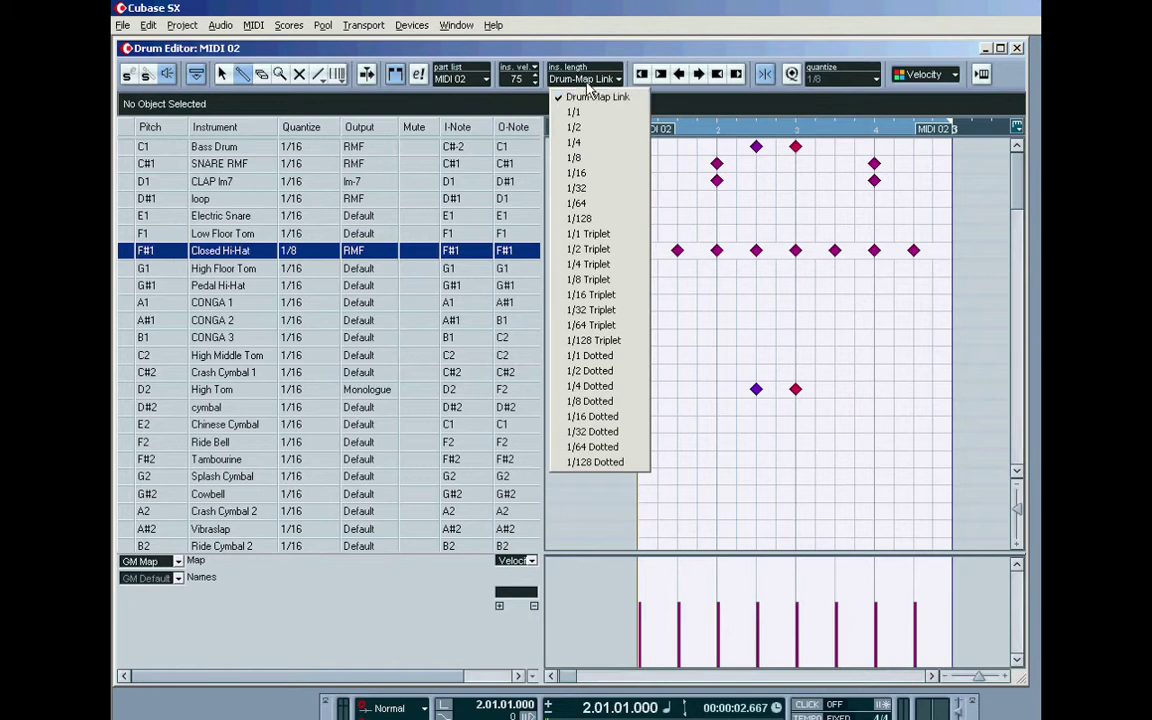
left_click(580, 218)
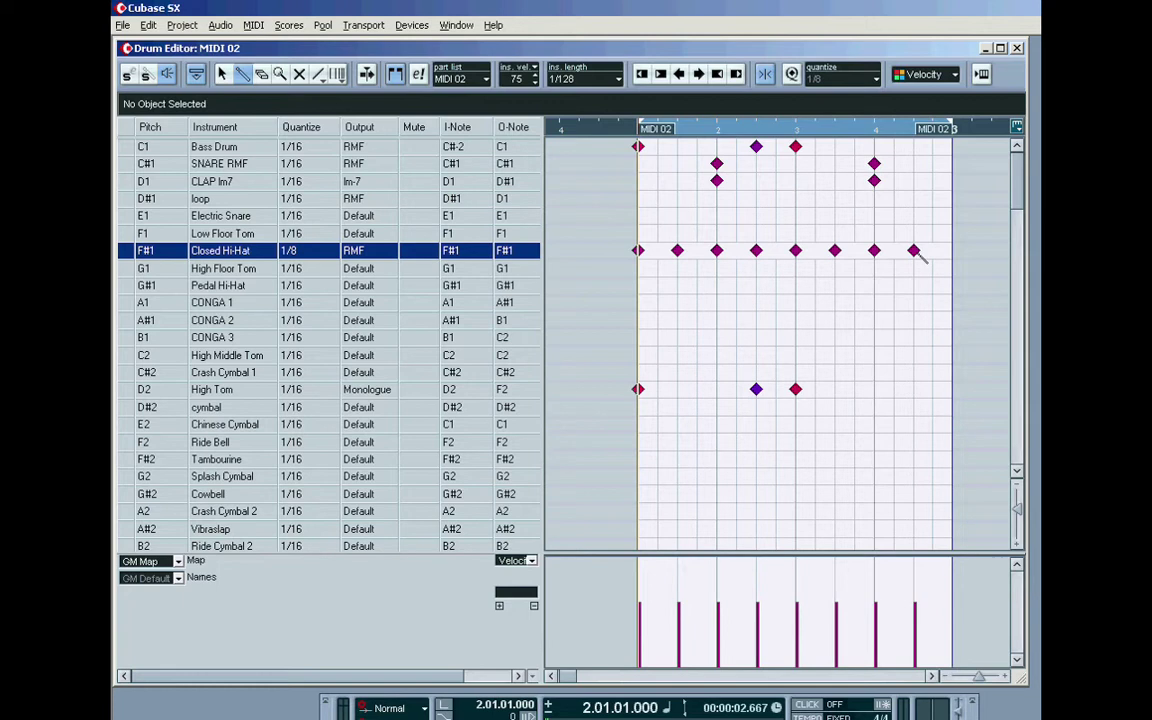
Step: Close the Drum Editor, set MIDI 02 to No Drum Map, and view its notes in the Key Editor
key("Escape")
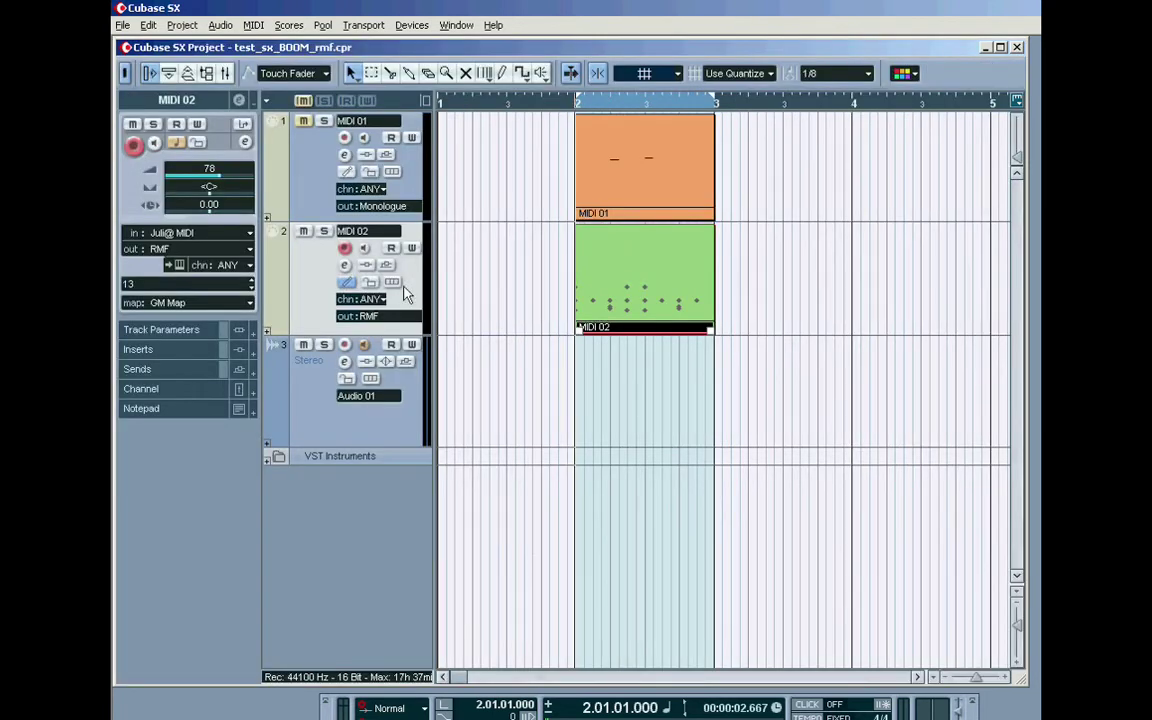
left_click(346, 282)
left_click(335, 301)
double_click(603, 272)
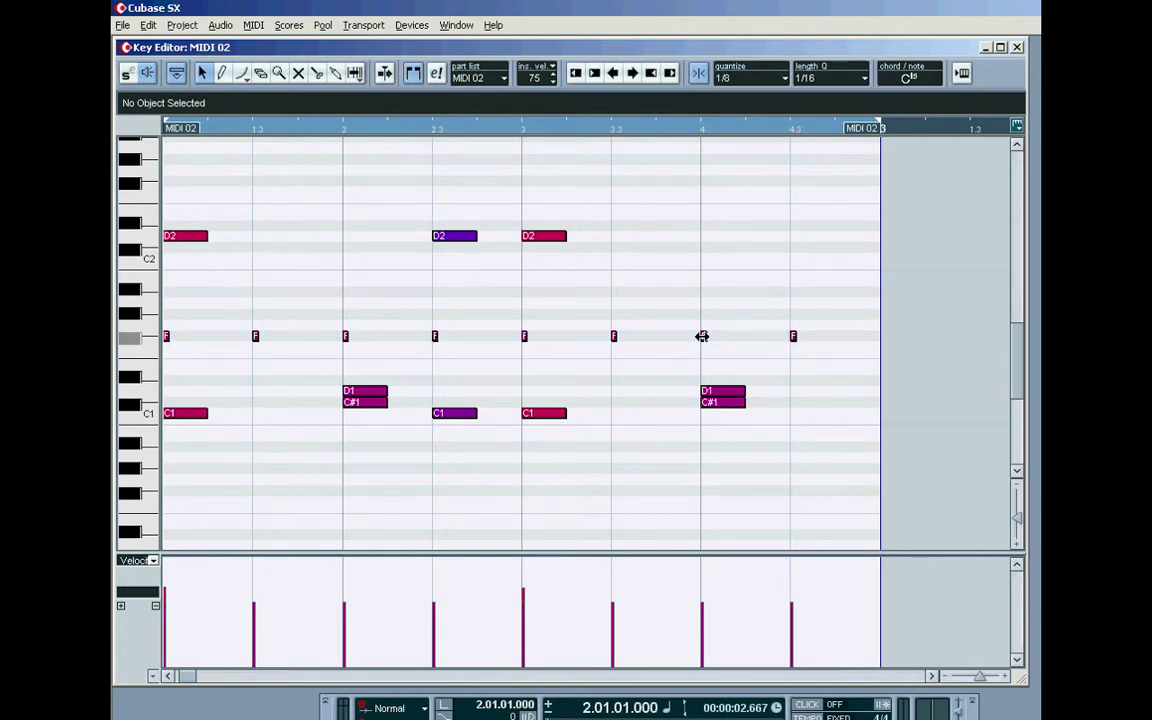
left_click(1017, 48)
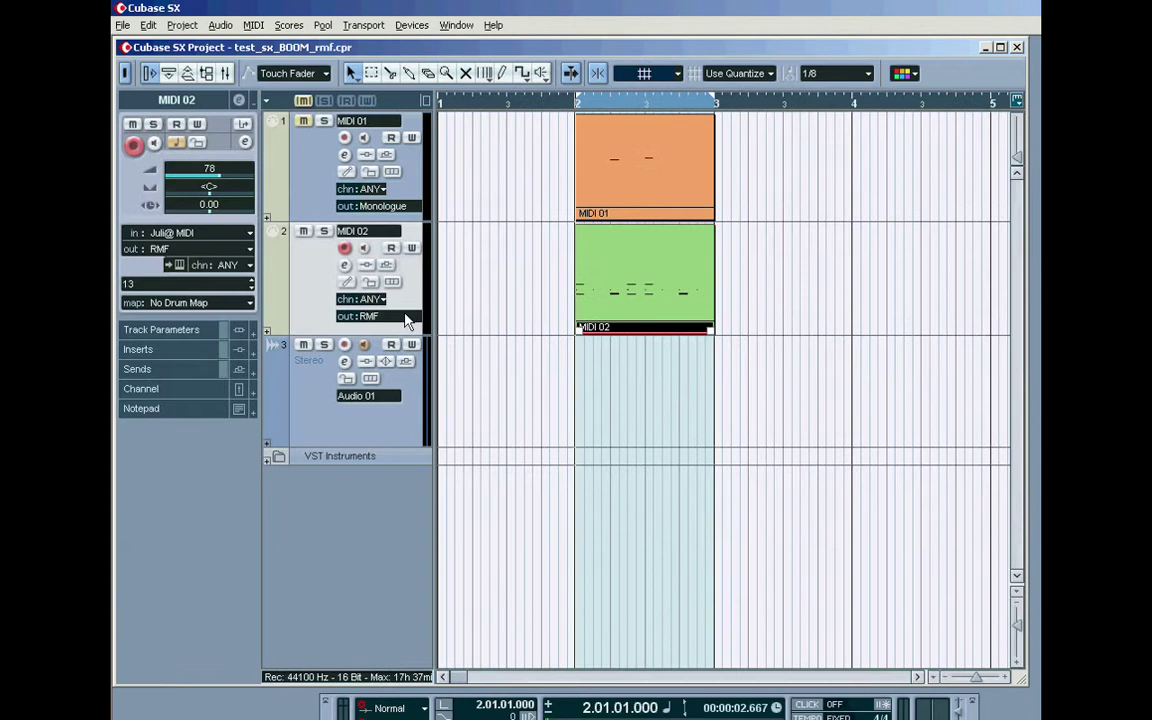
Step: Put MIDI 02 back on the GM Map and play the project from bar 2
left_click(348, 283)
left_click(370, 317)
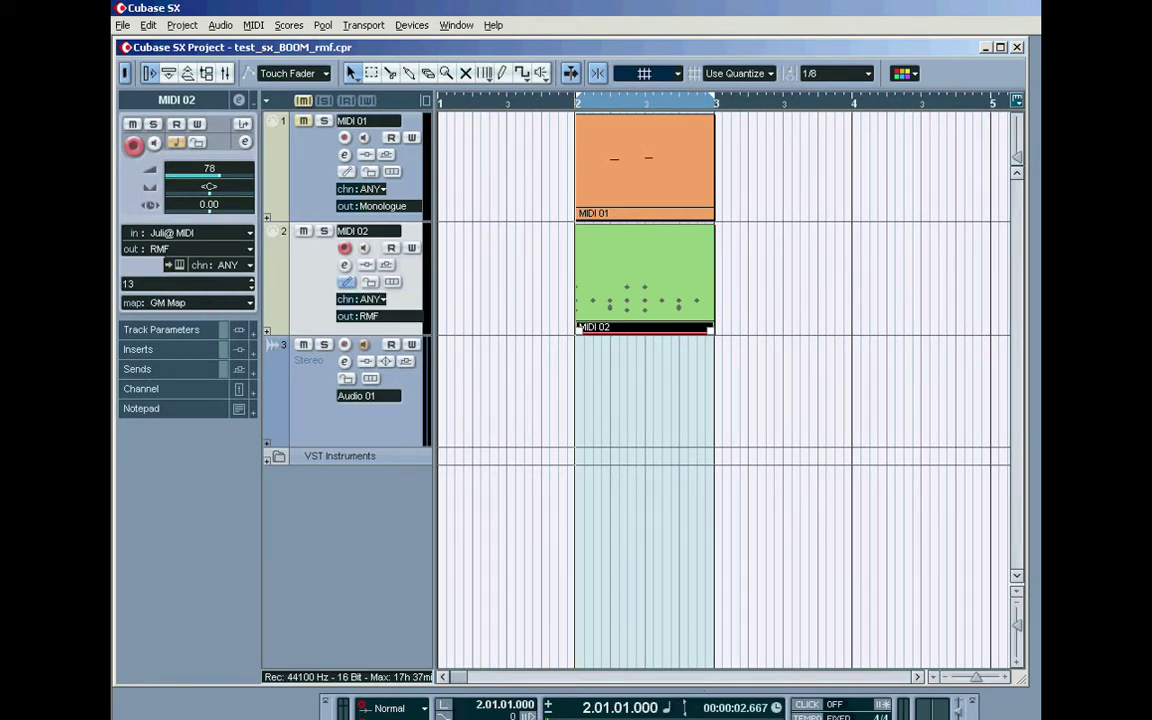
key("space")
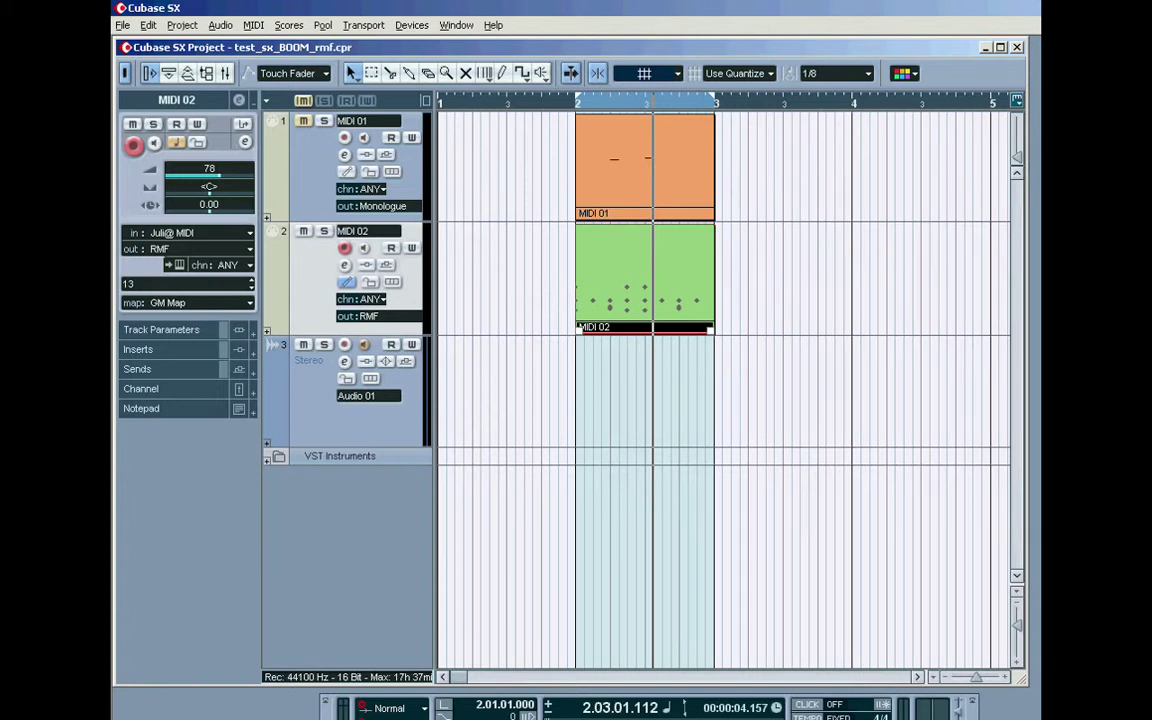
Step: Open MIDI 02 in the Drum Editor, move the playhead to 2.02.04.115, and zoom the grid out slightly
double_click(597, 260)
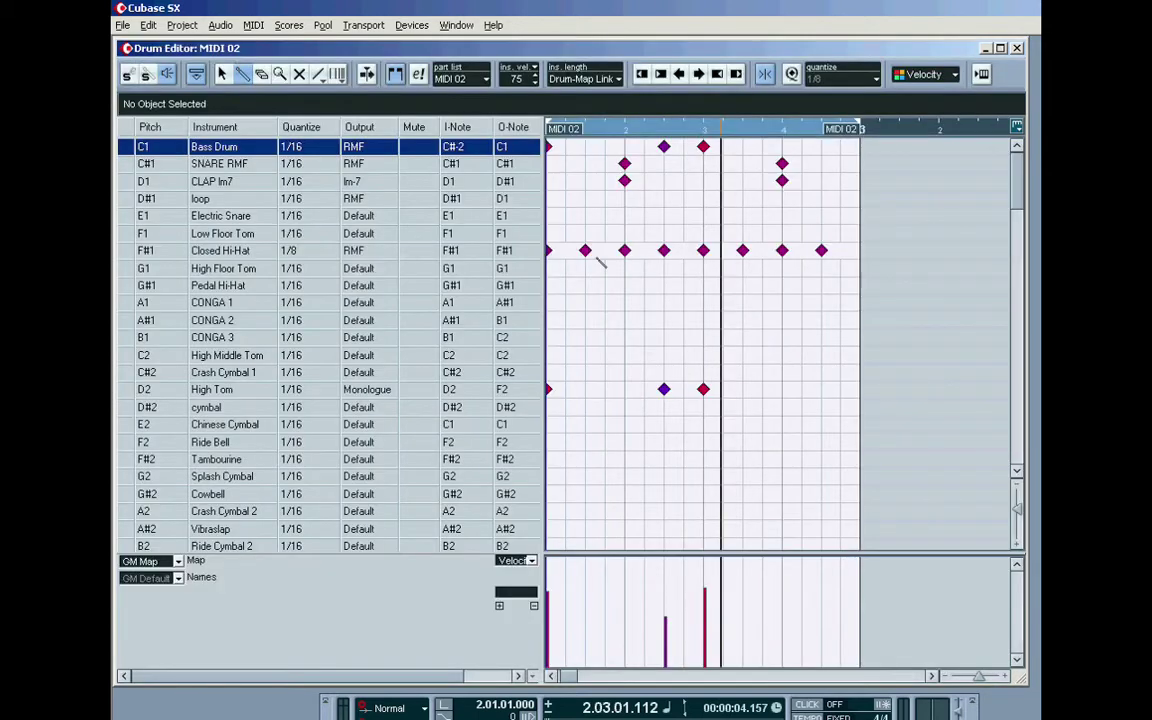
left_click(703, 128)
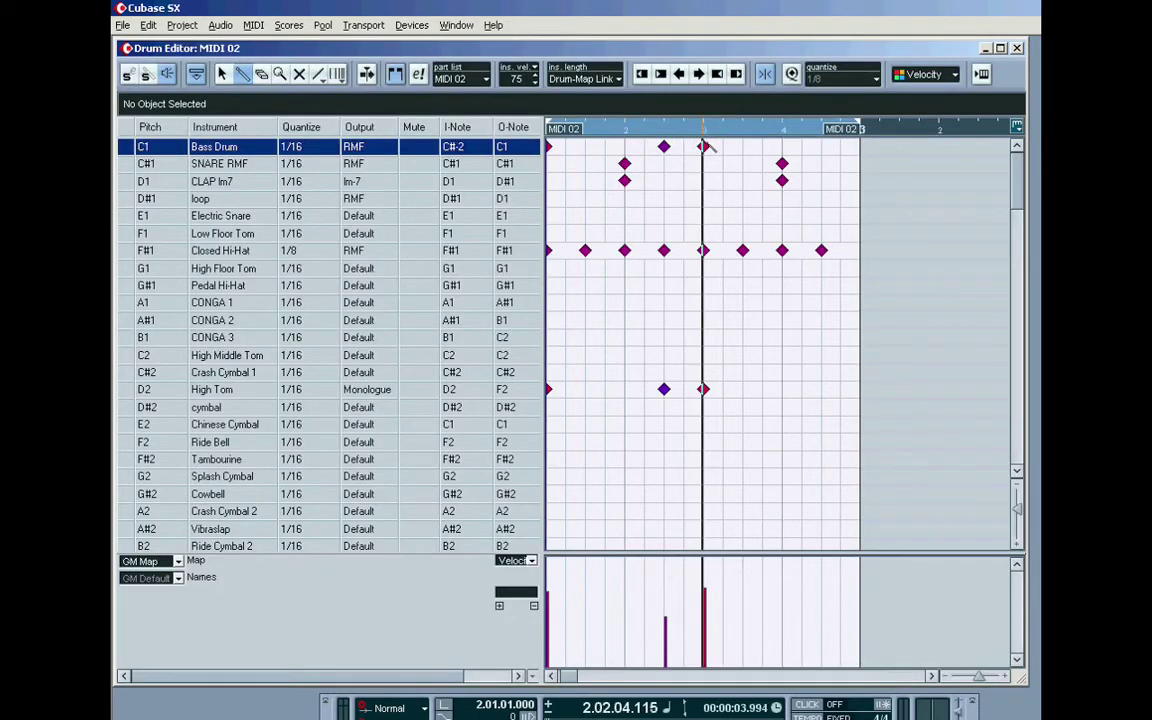
left_click(947, 678)
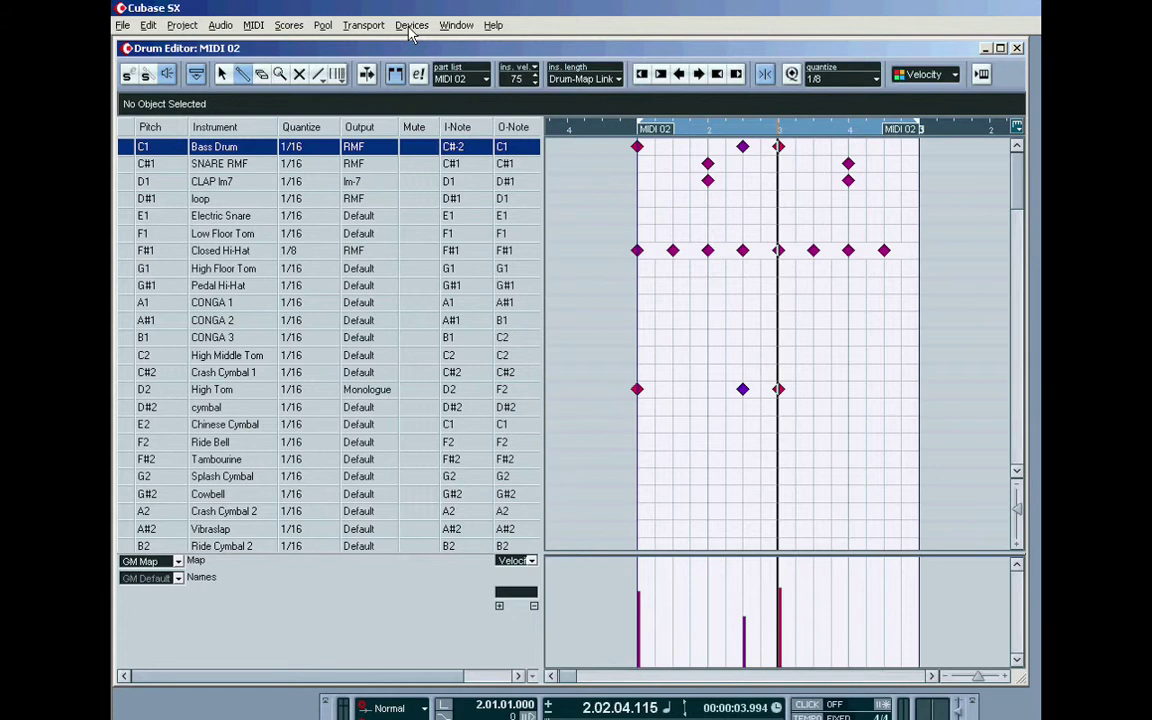
left_click(410, 27)
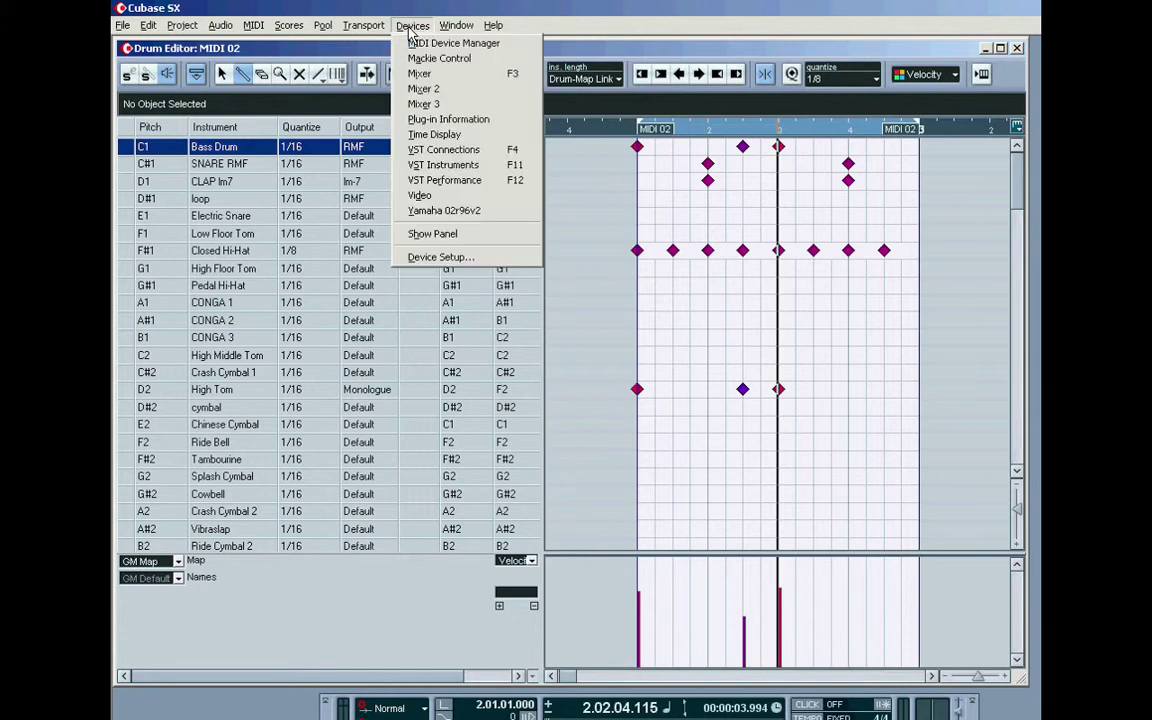
Step: Show the VST Instruments rack and move it away from the drum list
left_click(430, 163)
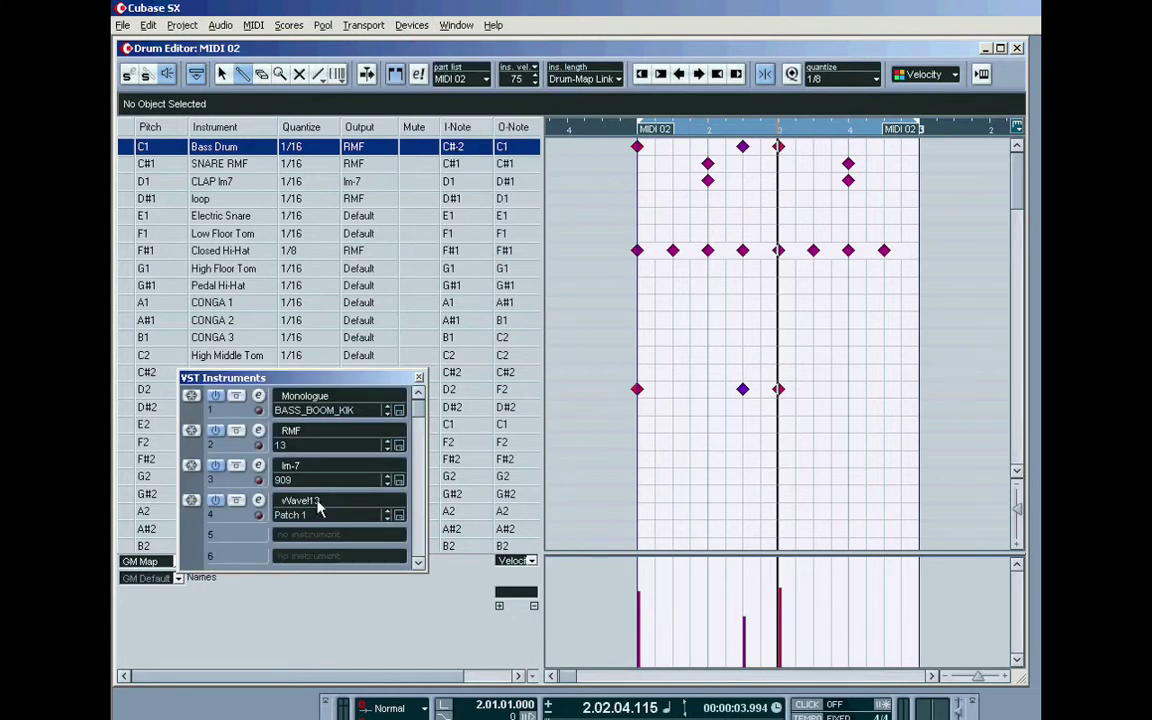
left_click_drag(360, 380, 527, 342)
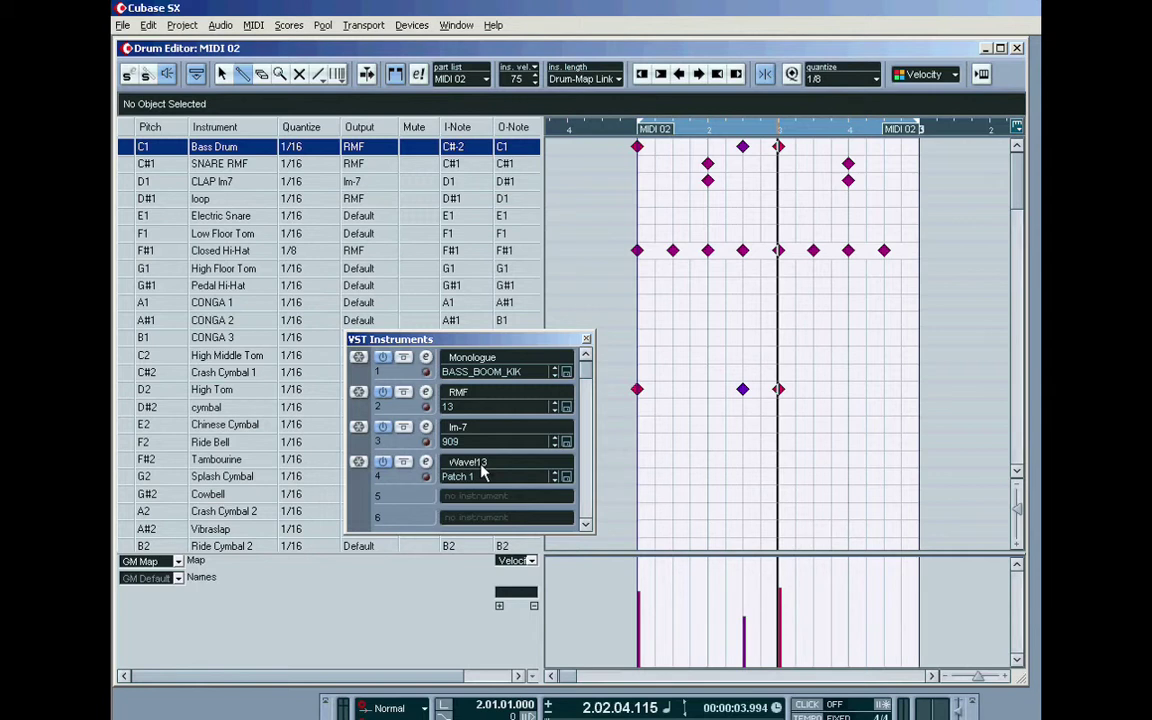
Step: Open the Wave!13 editor from its rack slot and place it above the drum grid
left_click(427, 467)
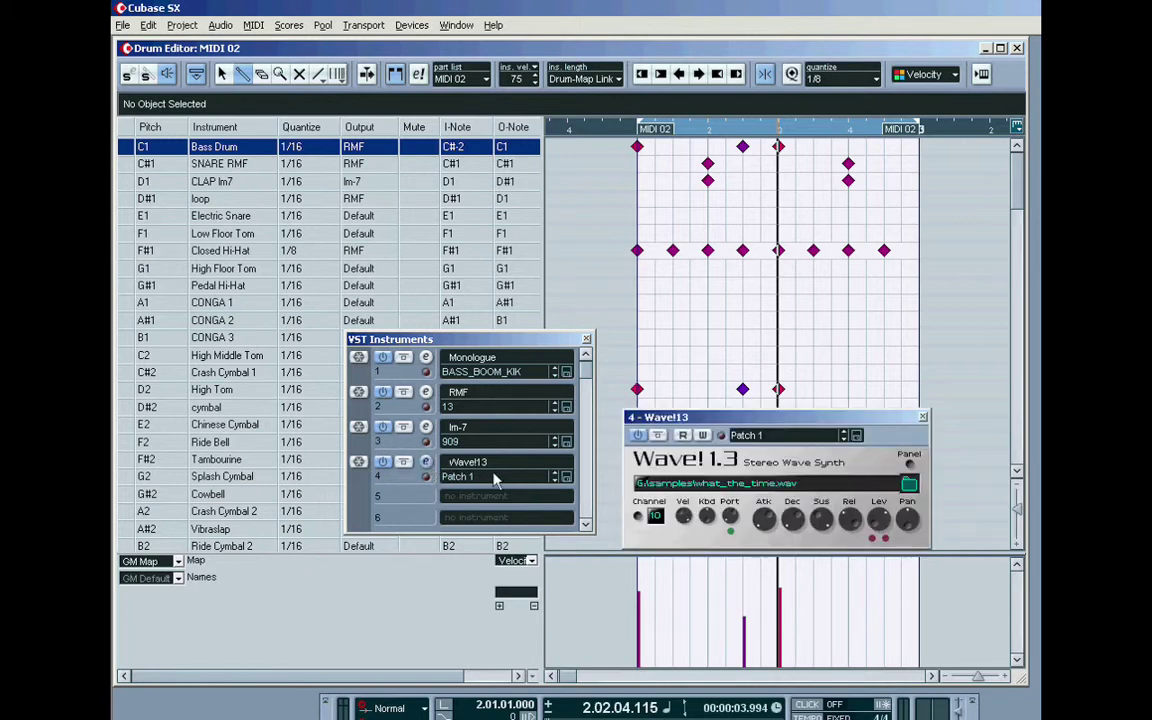
left_click_drag(670, 417, 630, 184)
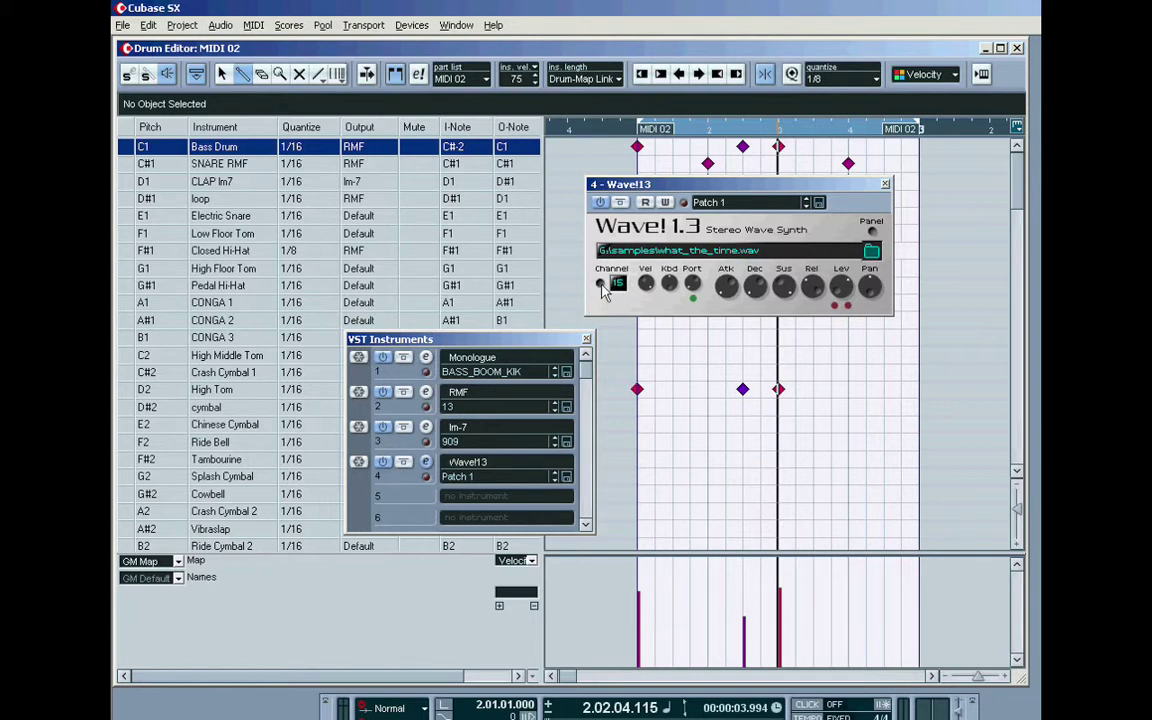
Step: Set Wave!13 to MIDI channel 10, reveal the drum list's Channel column, and cycle Wave!13's control pages
left_click(601, 285)
left_click_drag(540, 204, 582, 190)
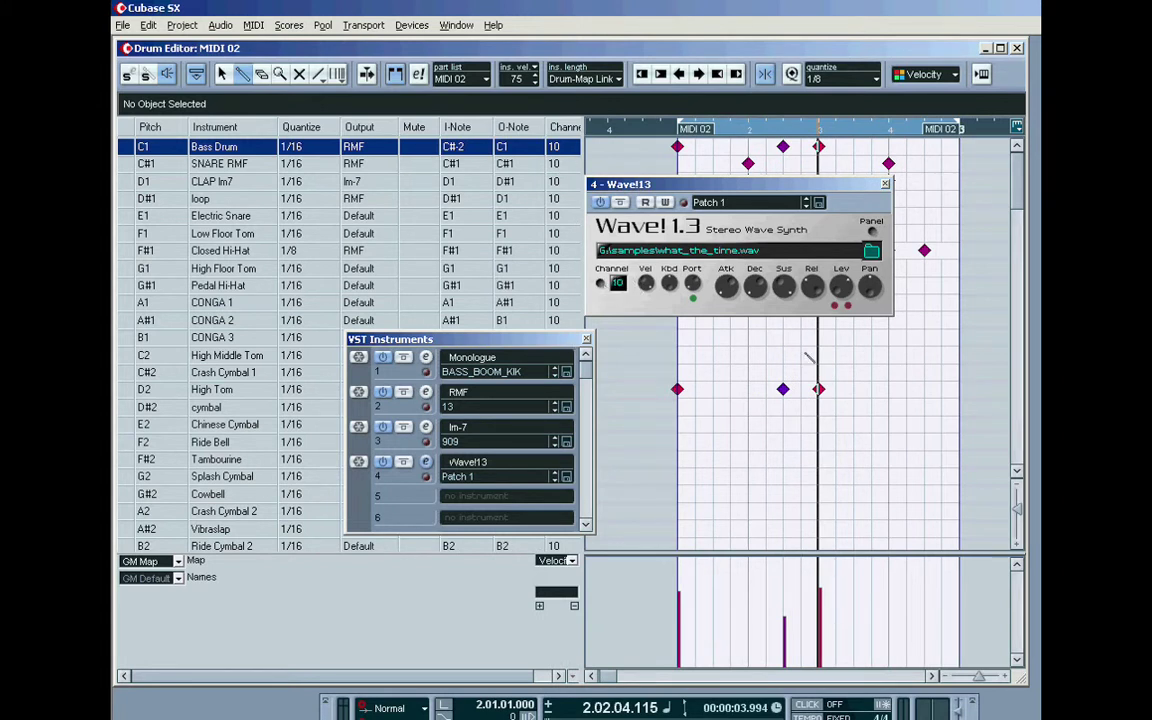
left_click(872, 233)
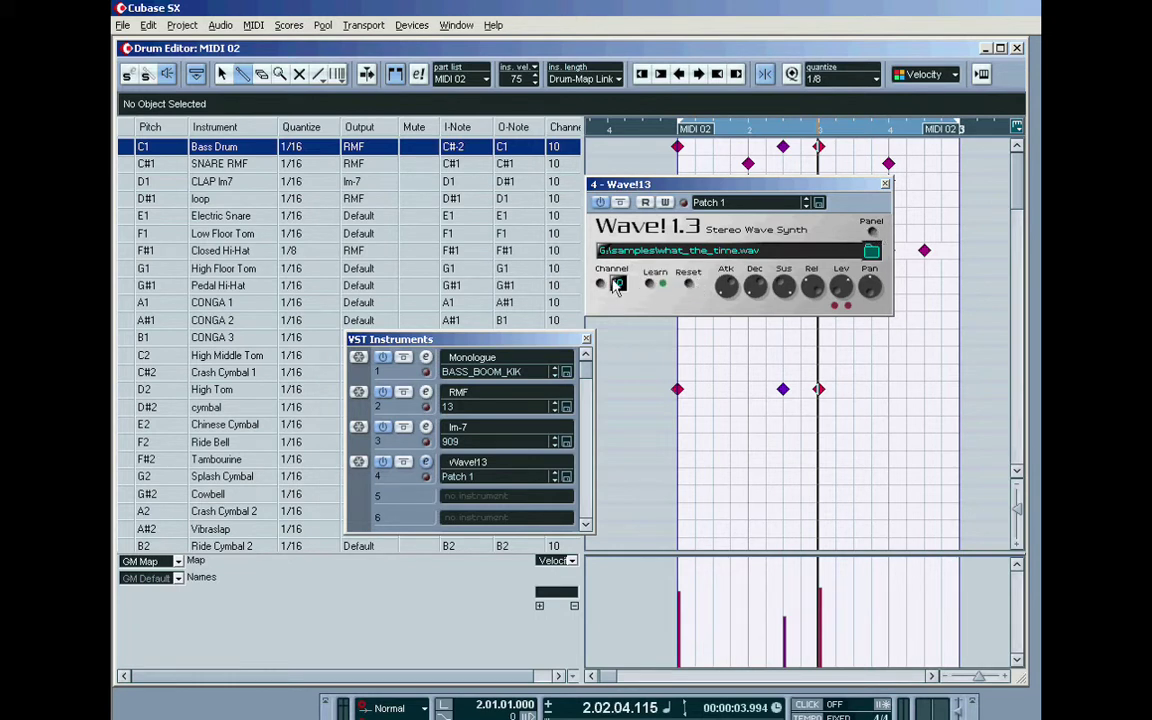
left_click(872, 234)
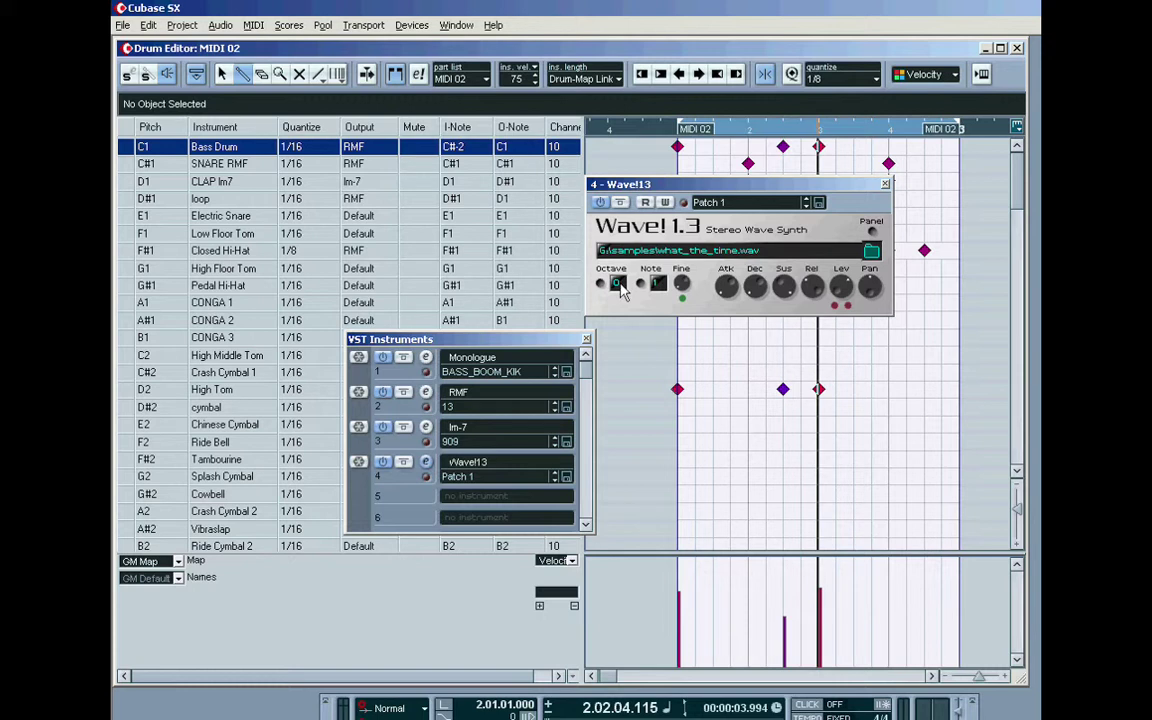
left_click(871, 233)
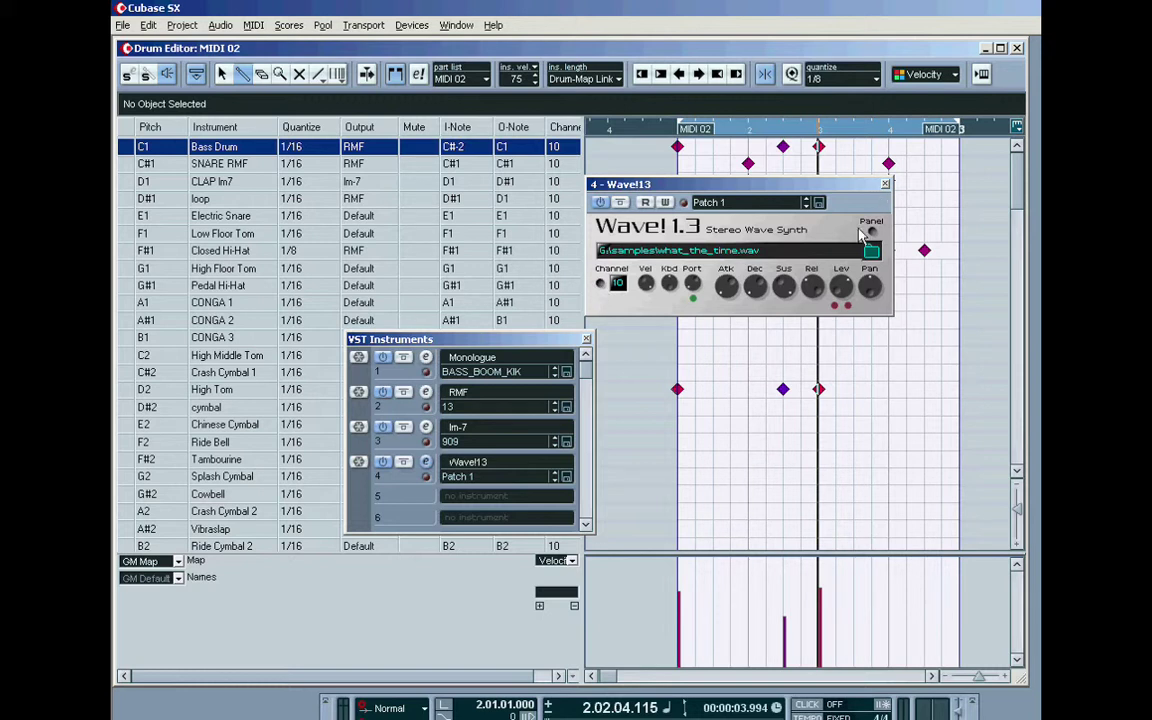
Step: Close the Wave!13 panel and VST Instruments rack, then add and delete a test note on the loop row
left_click(886, 186)
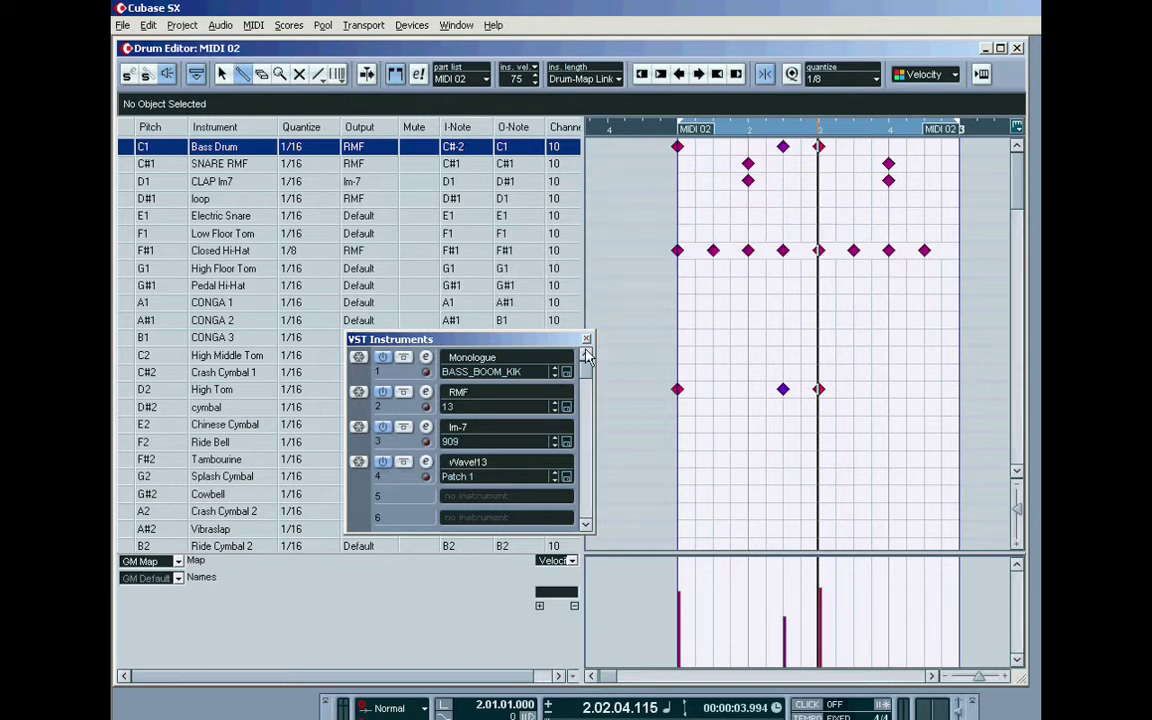
key("F11")
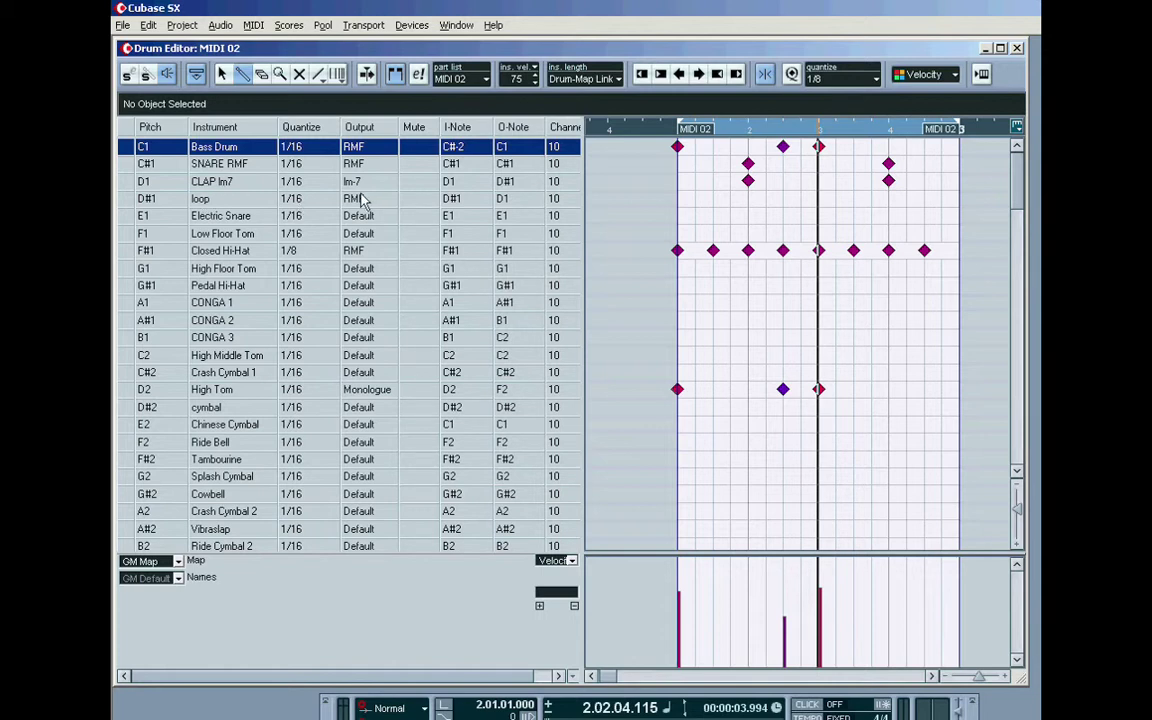
left_click(678, 199)
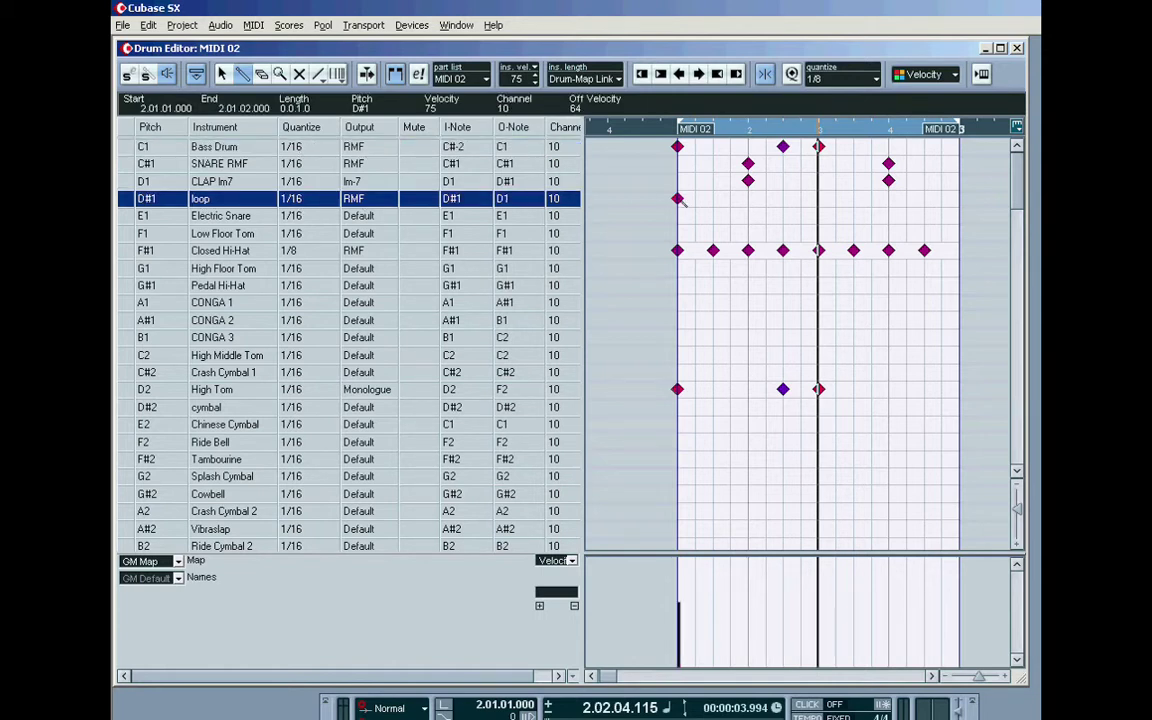
left_click(678, 199)
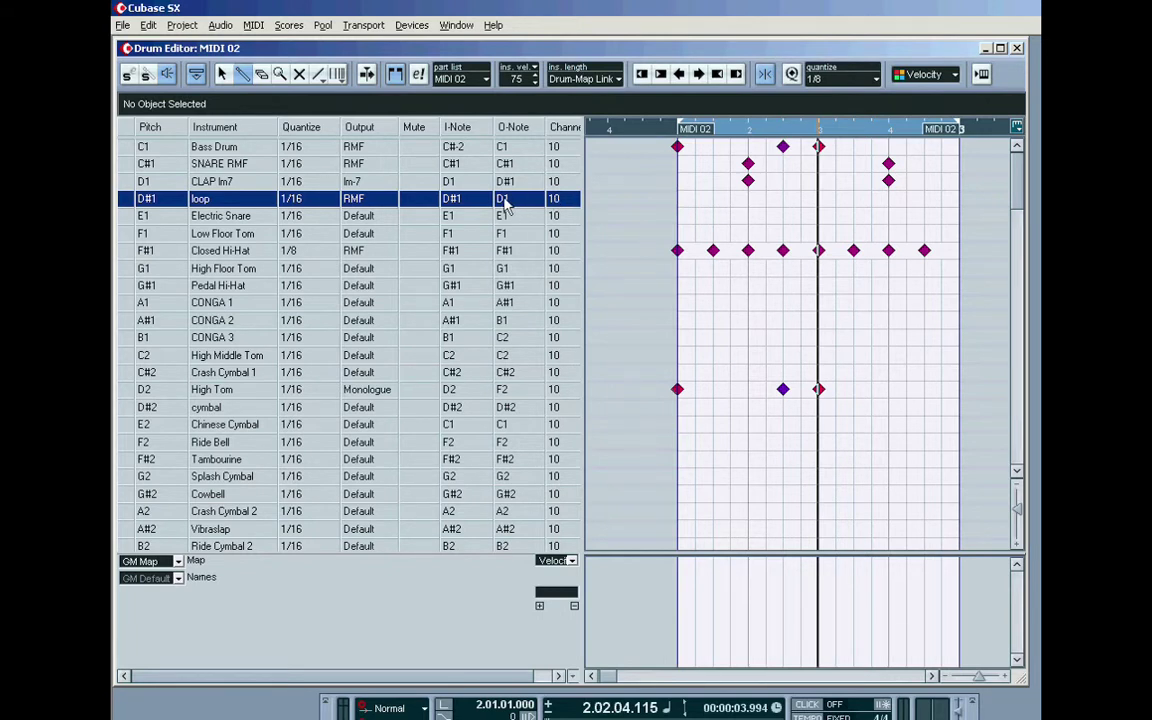
Step: Select channel 4 in the RMF sampler's settings, then close the RMF panel
left_click(981, 73)
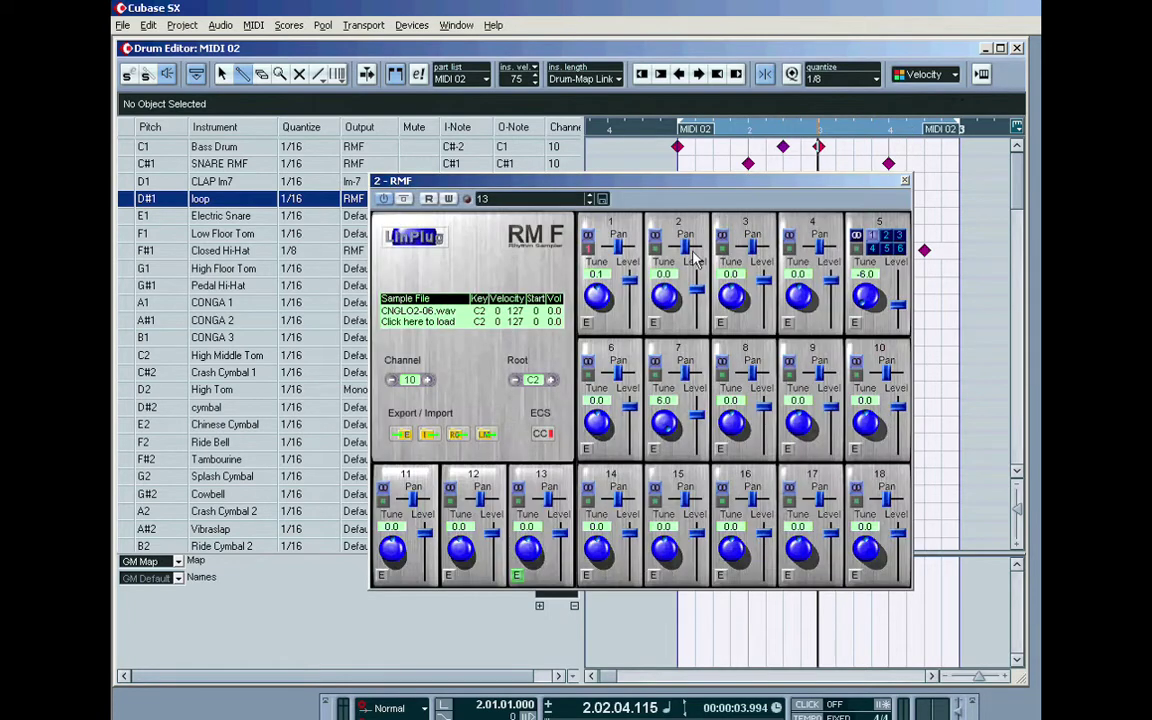
left_click(788, 324)
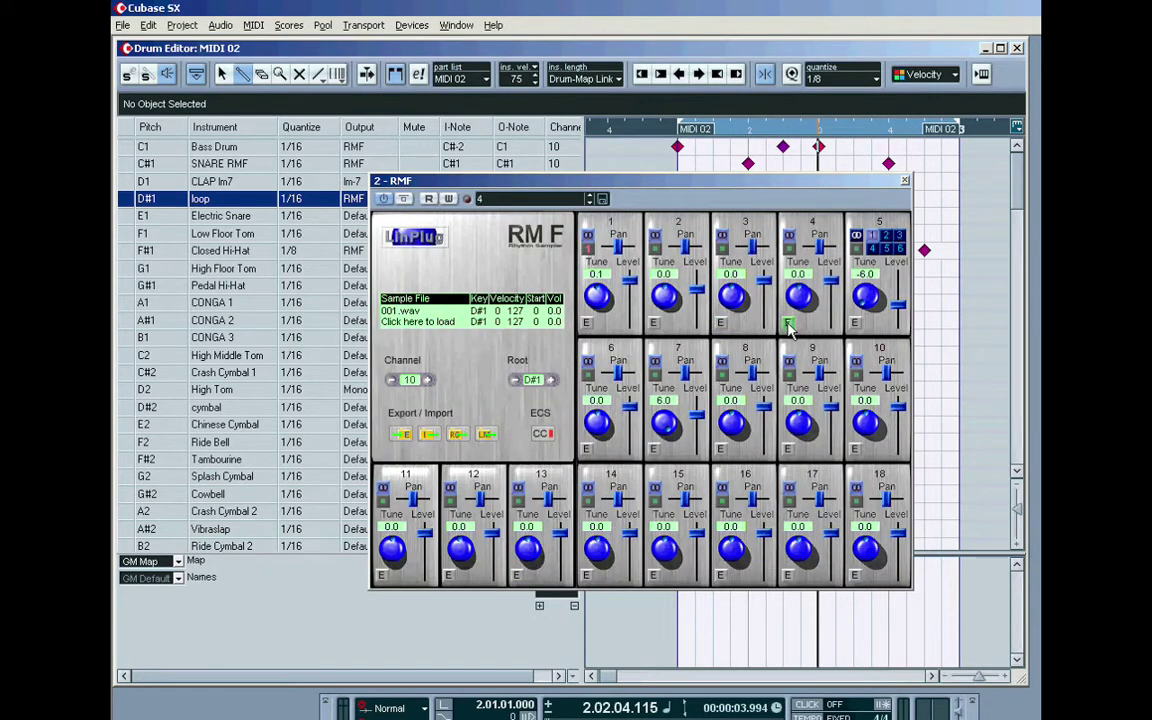
left_click(818, 168)
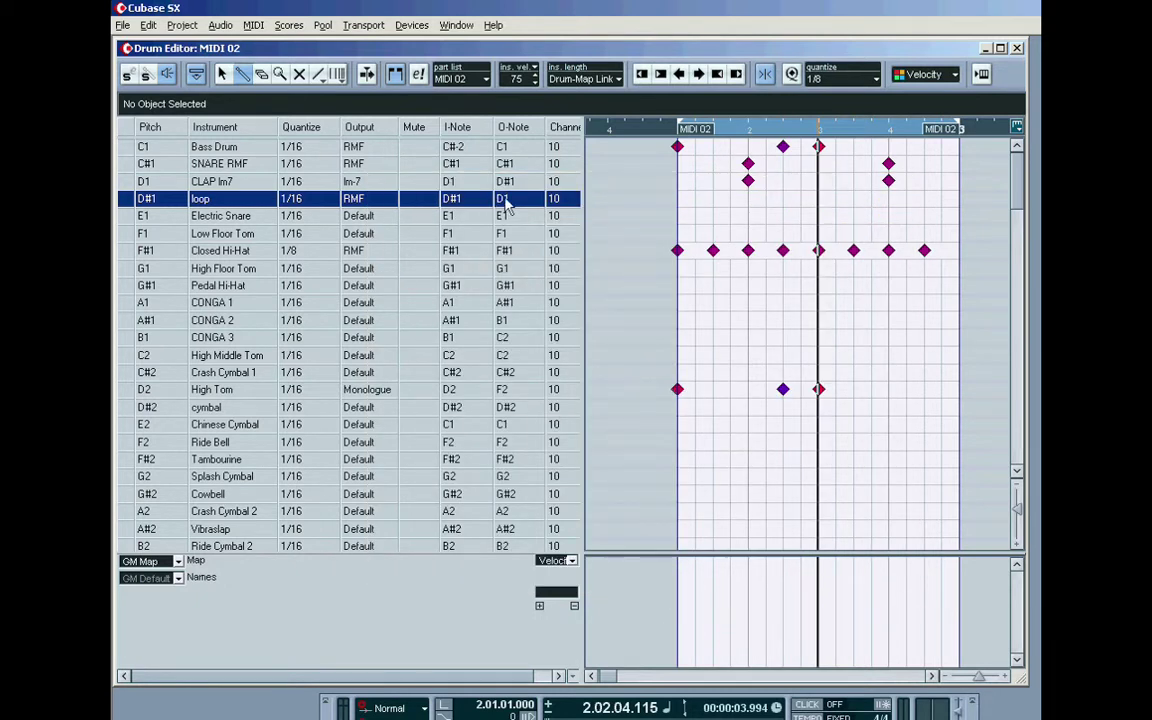
Step: Leave the loop row's output note unchanged and add, then remove, a test note on the loop row
double_click(505, 203)
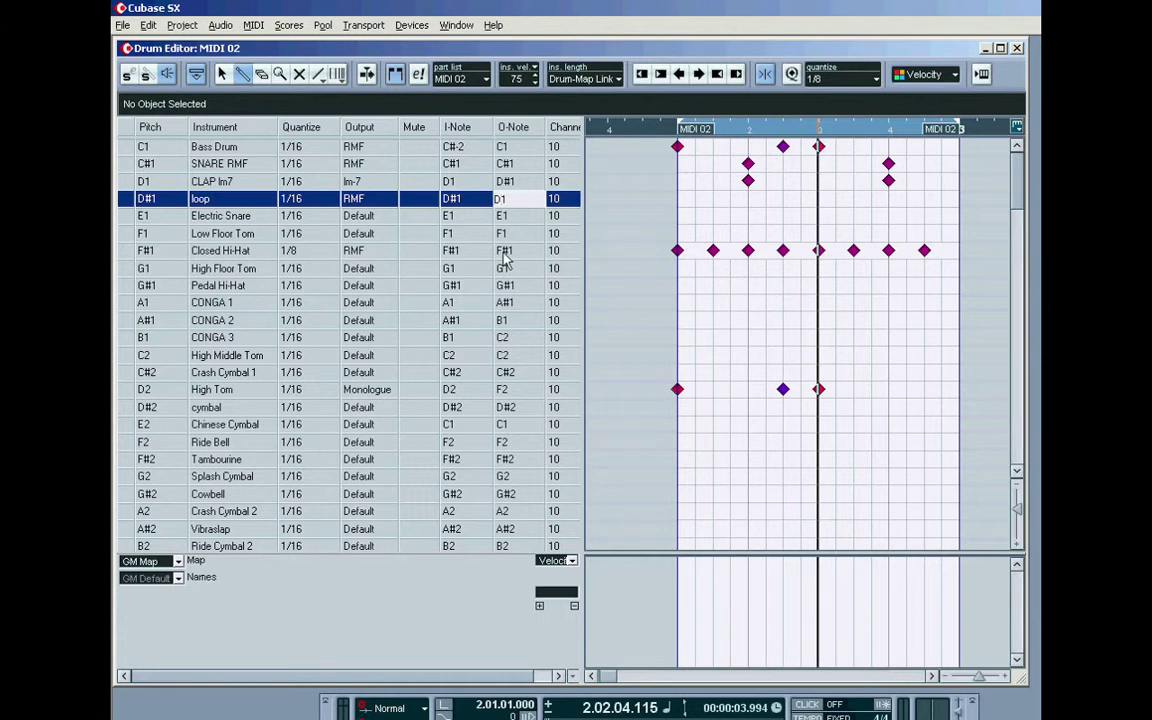
key("Return")
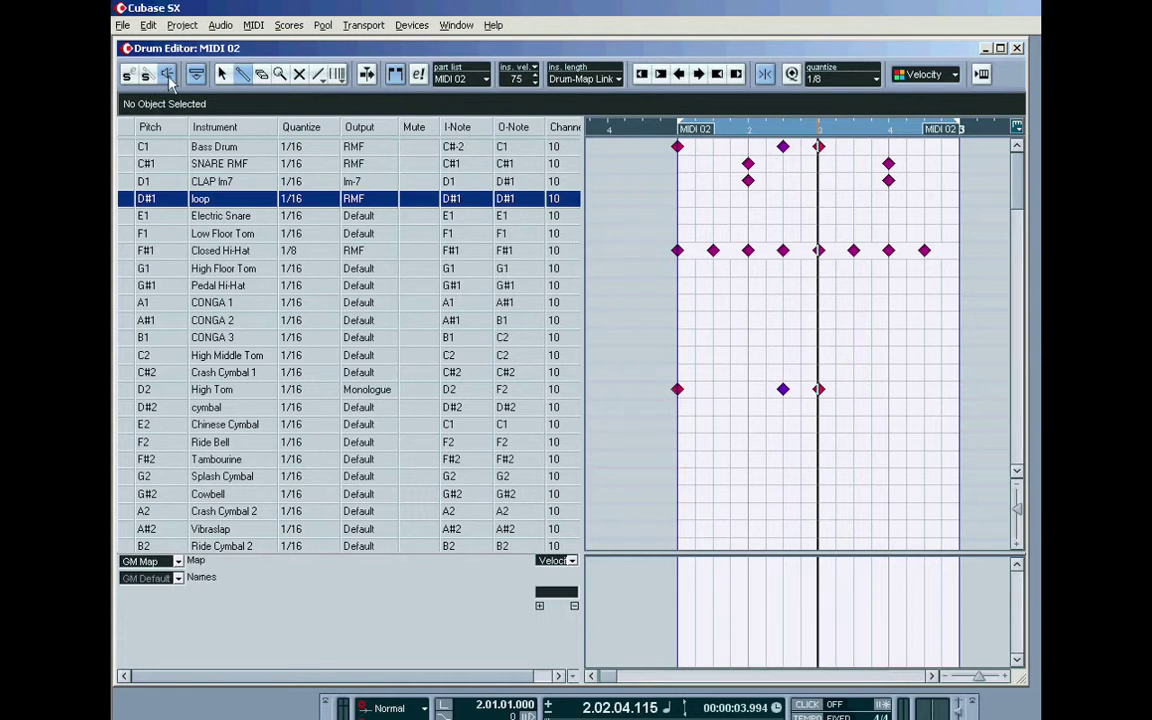
left_click(678, 199)
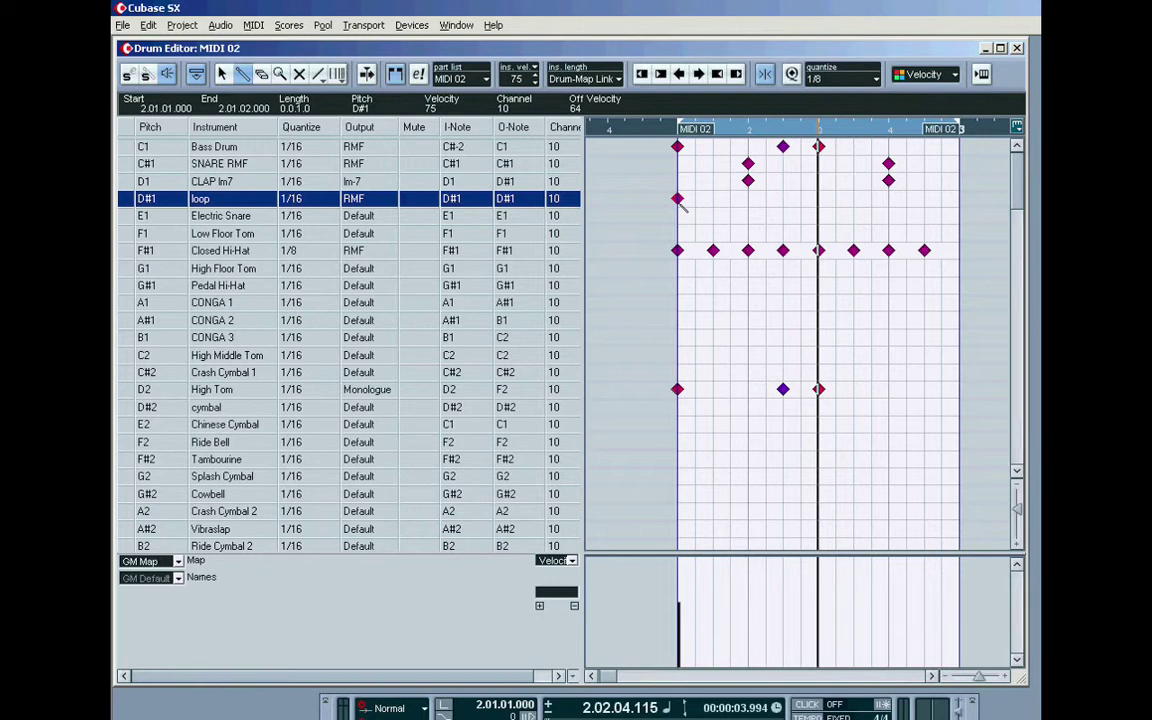
left_click(678, 199)
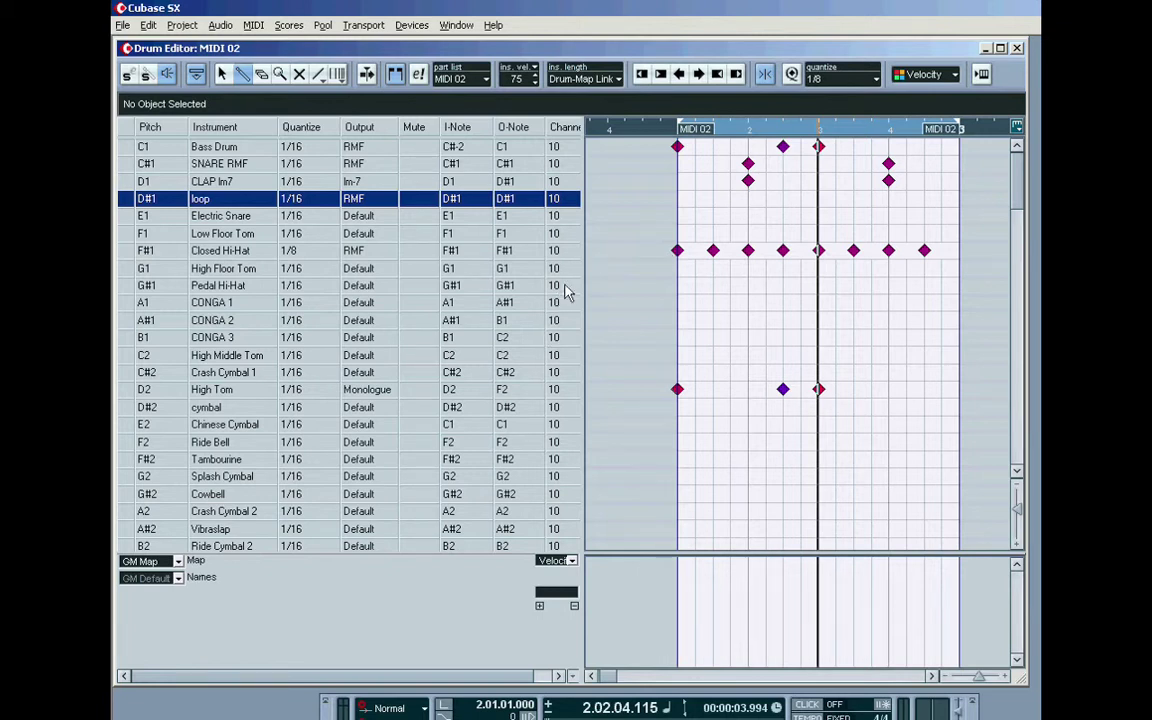
Step: Switch the loop row's Output from RMF to Wavel13, leaving the insert length unchanged
left_click(588, 80)
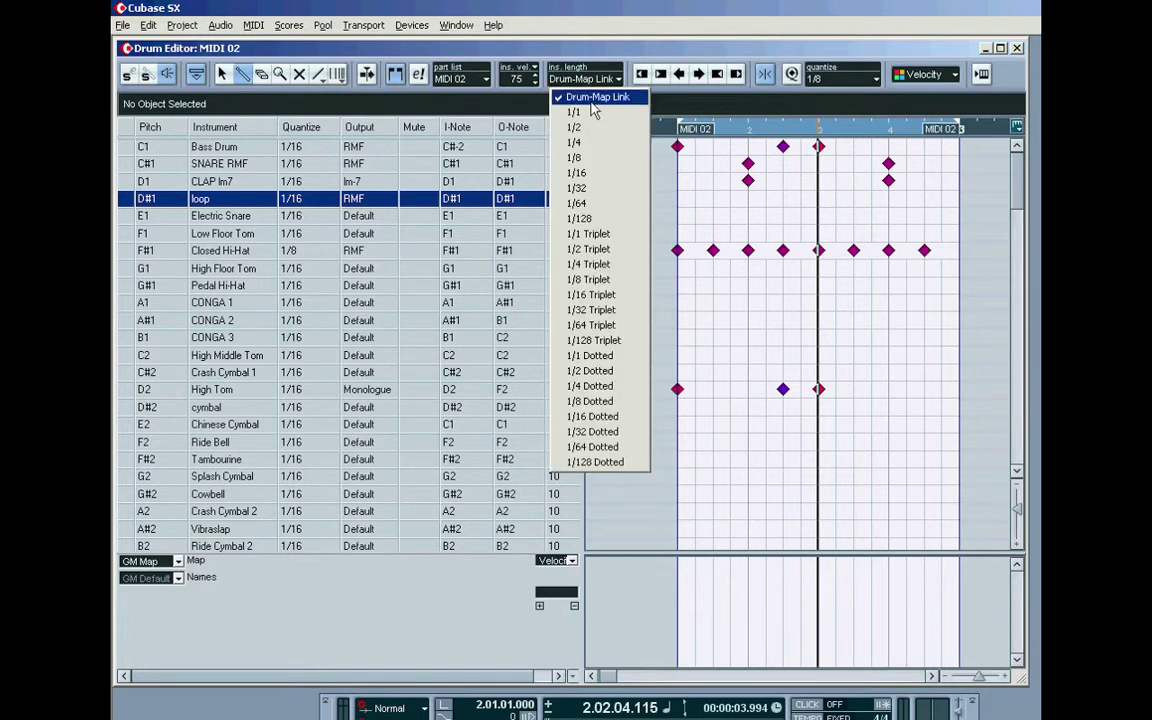
left_click(598, 96)
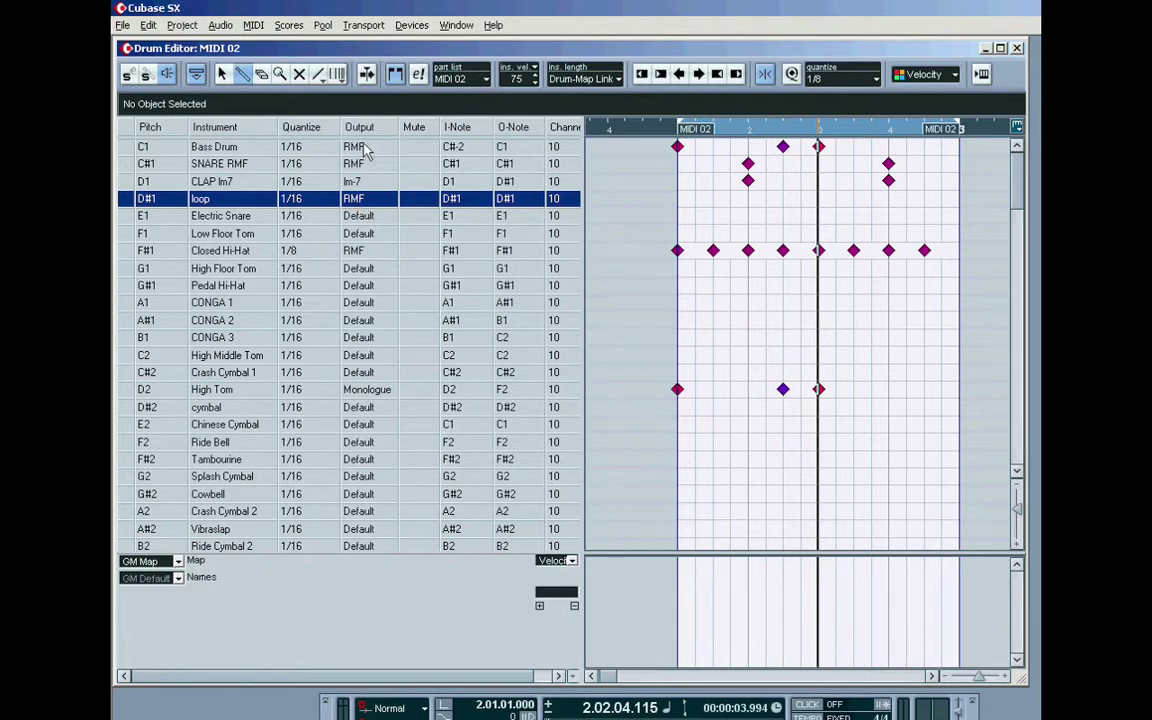
left_click(356, 199)
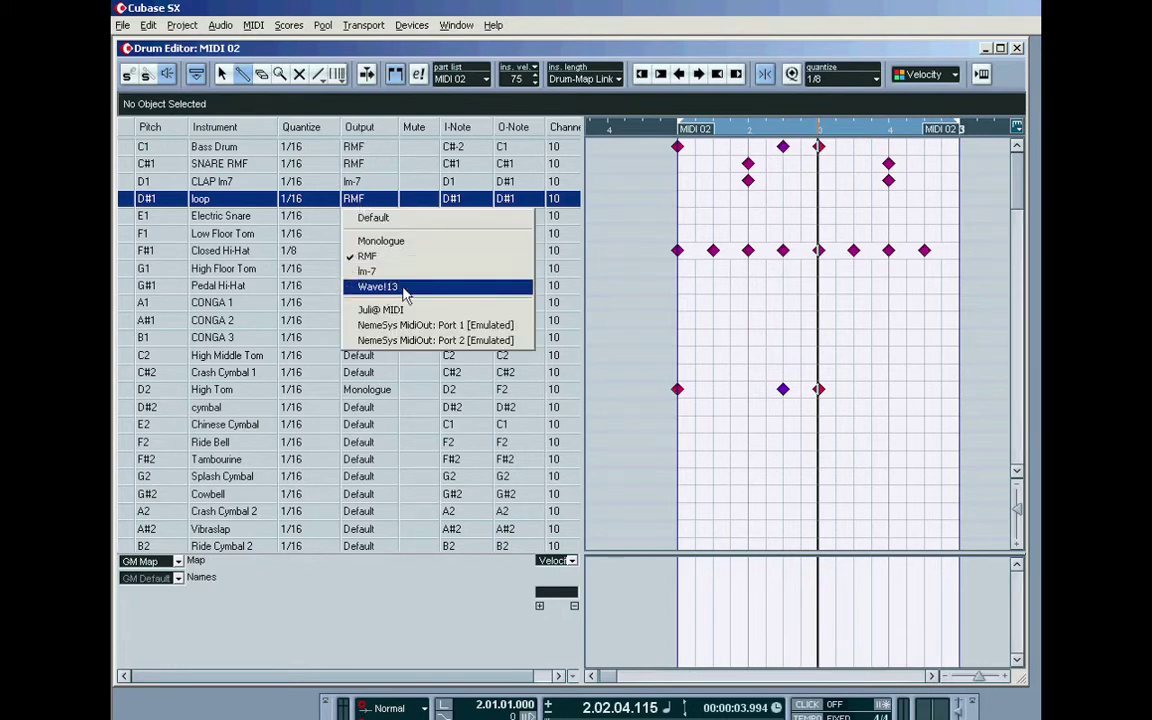
left_click(389, 289)
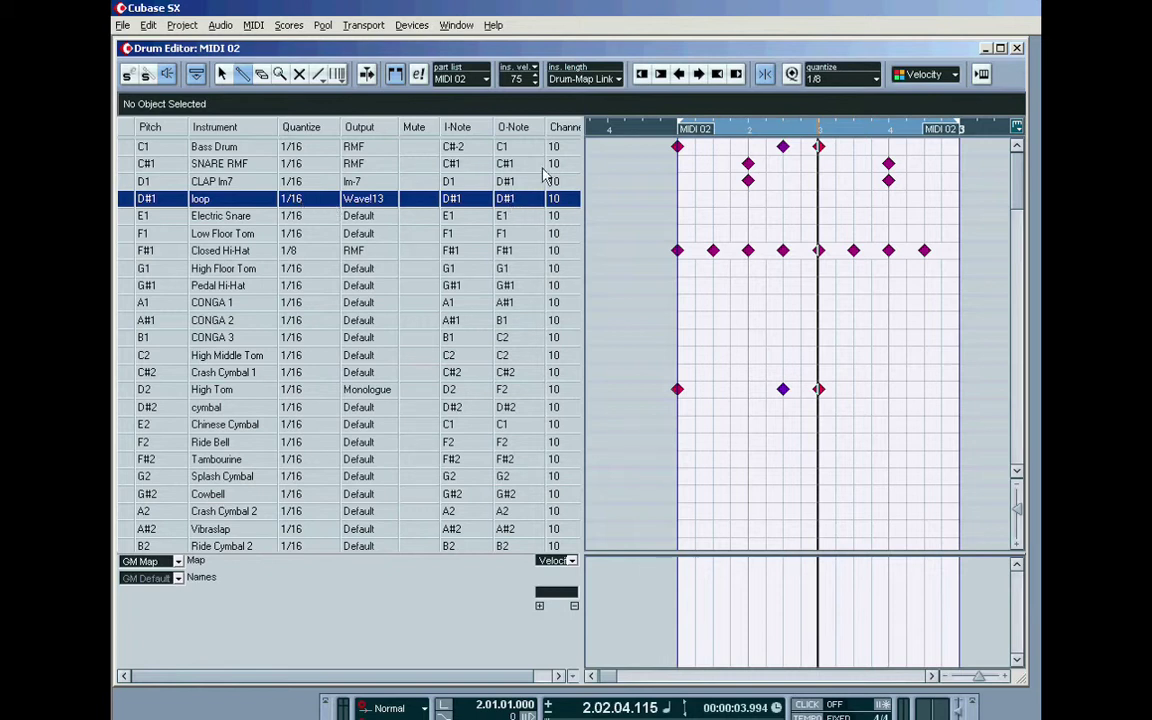
Step: Set the insert length to 1/2 and insert a note at the start of the loop row
left_click(592, 80)
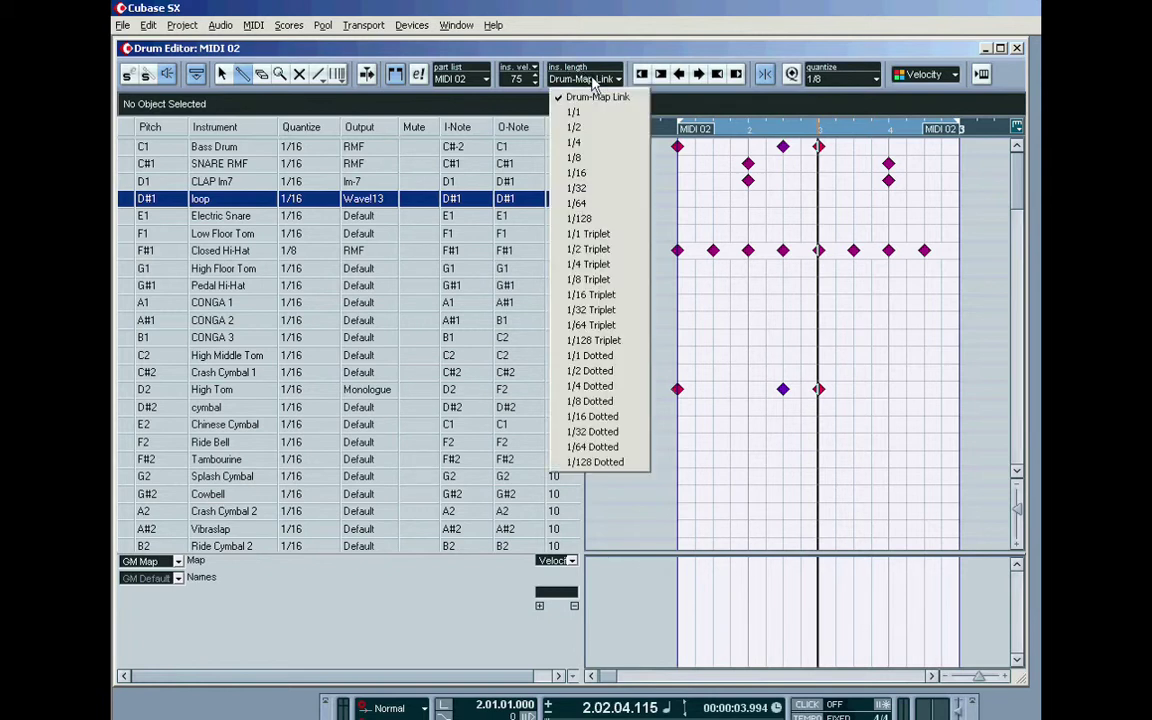
left_click(578, 130)
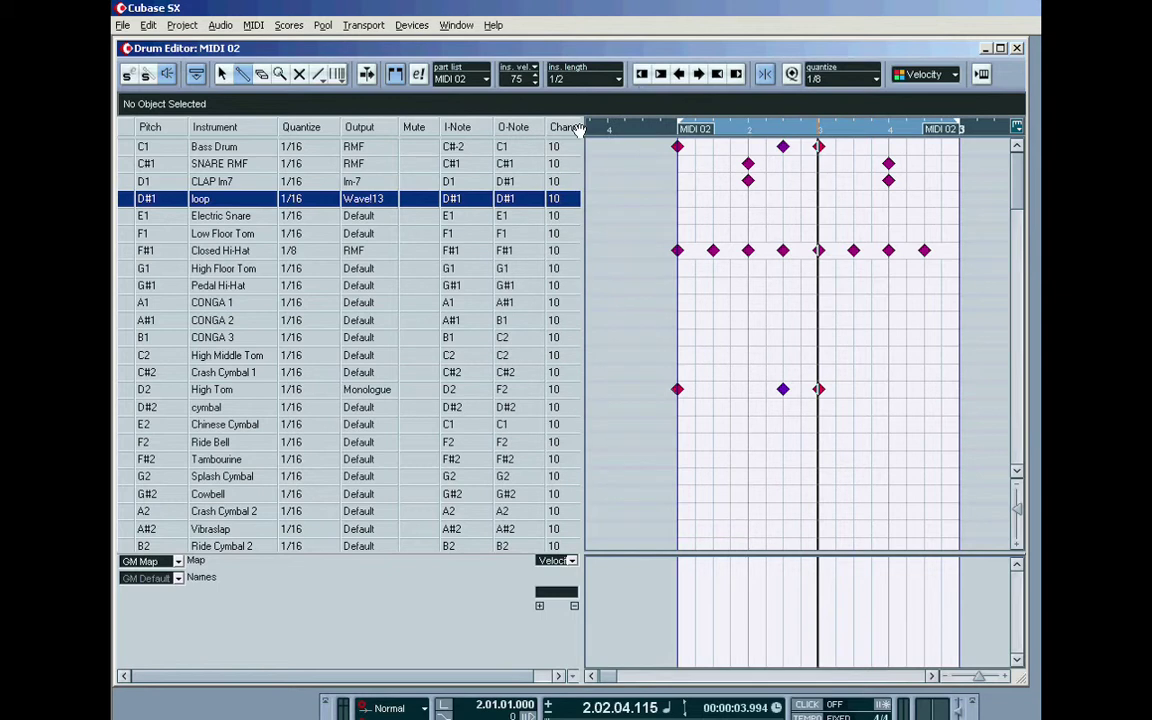
left_click(679, 199)
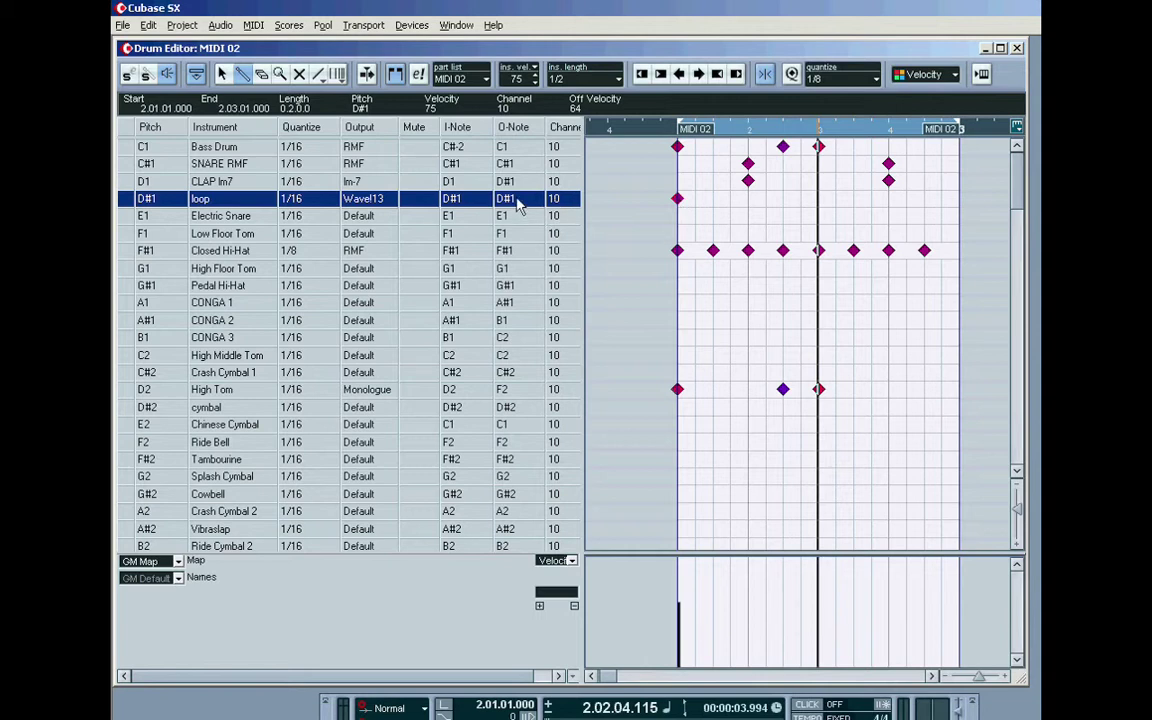
Step: Set the loop row's output note to C3 and re-insert the note to audition it
double_click(517, 204)
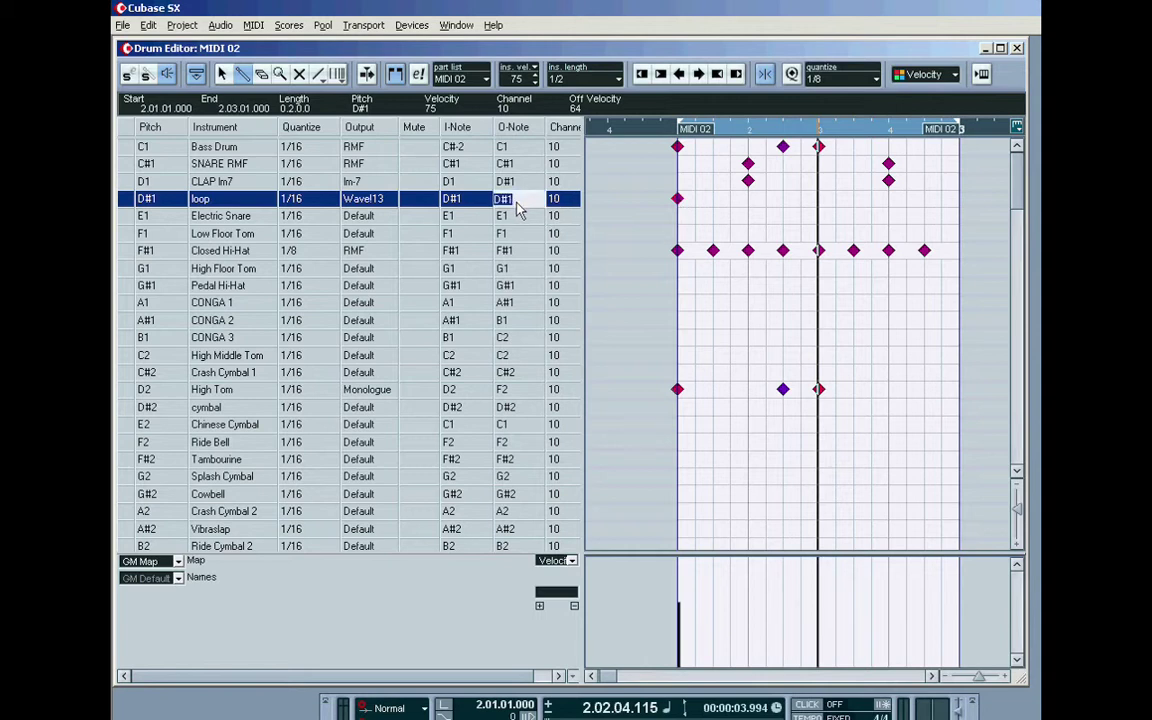
type("C3")
key("Return")
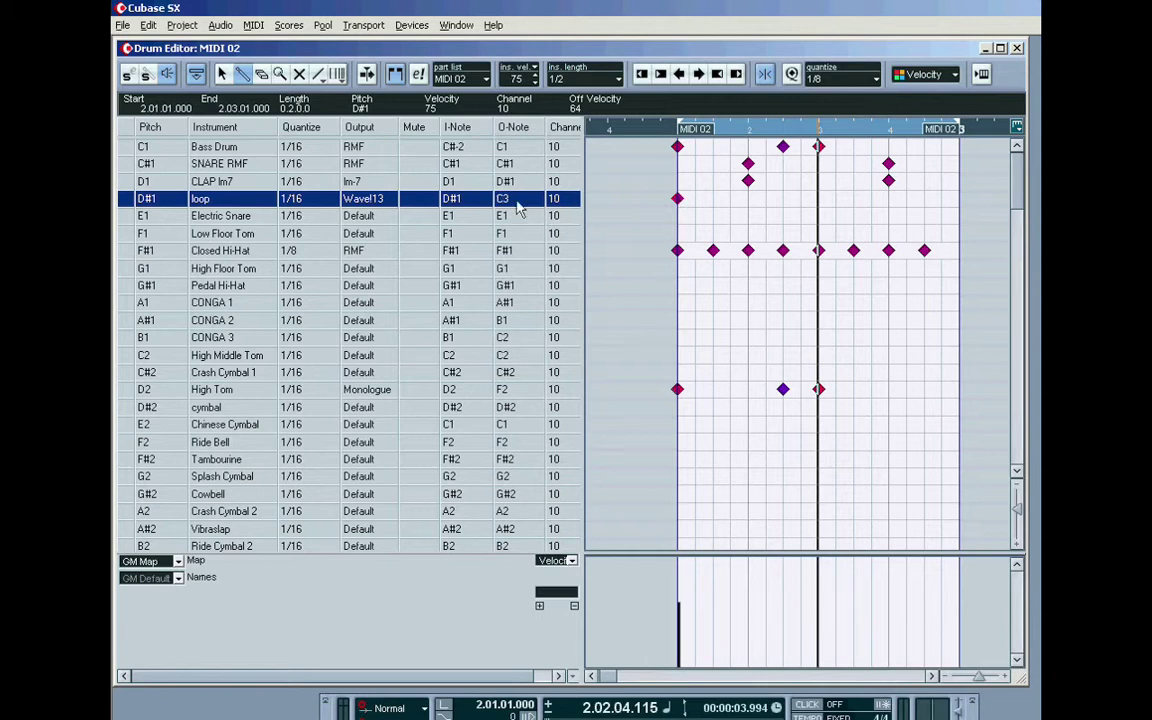
left_click(678, 199)
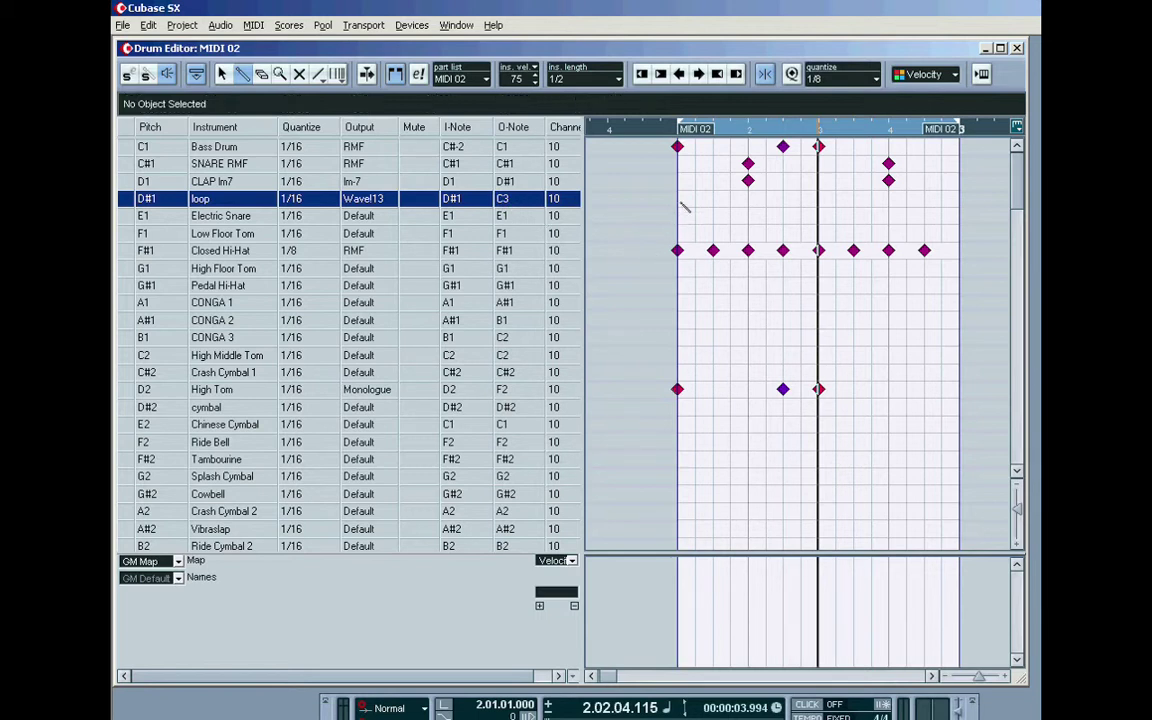
left_click(678, 199)
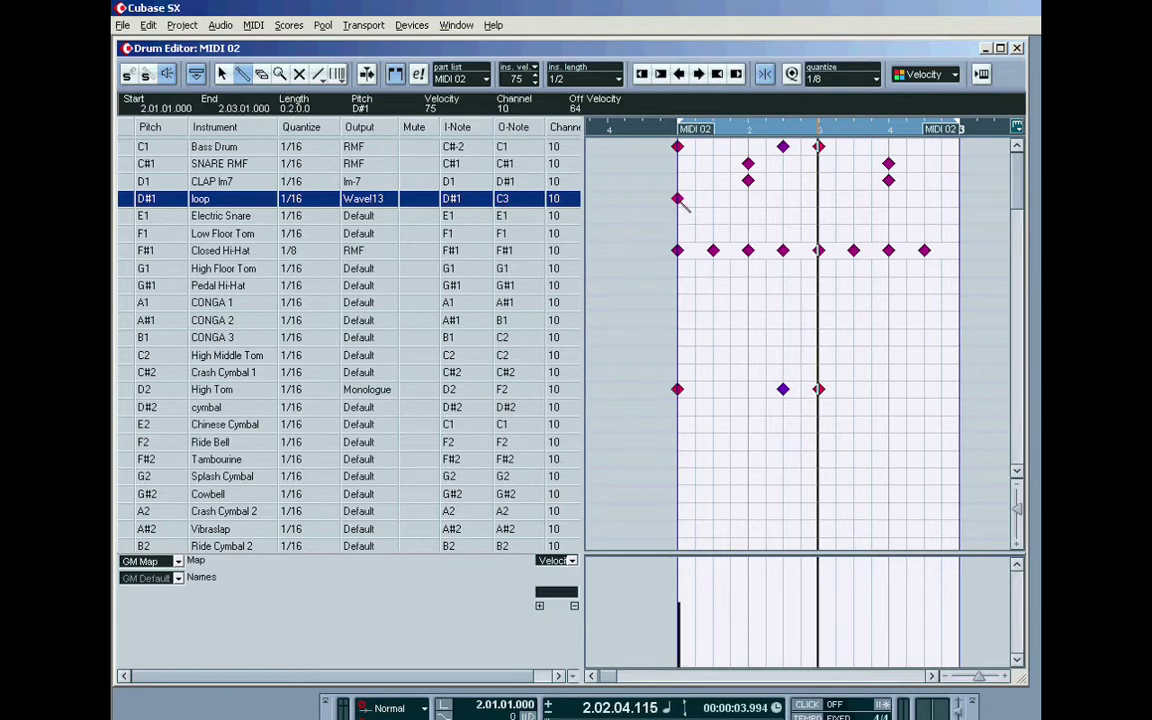
Step: Change the loop row's output note to E3 and audition the re-added note
left_click(678, 199)
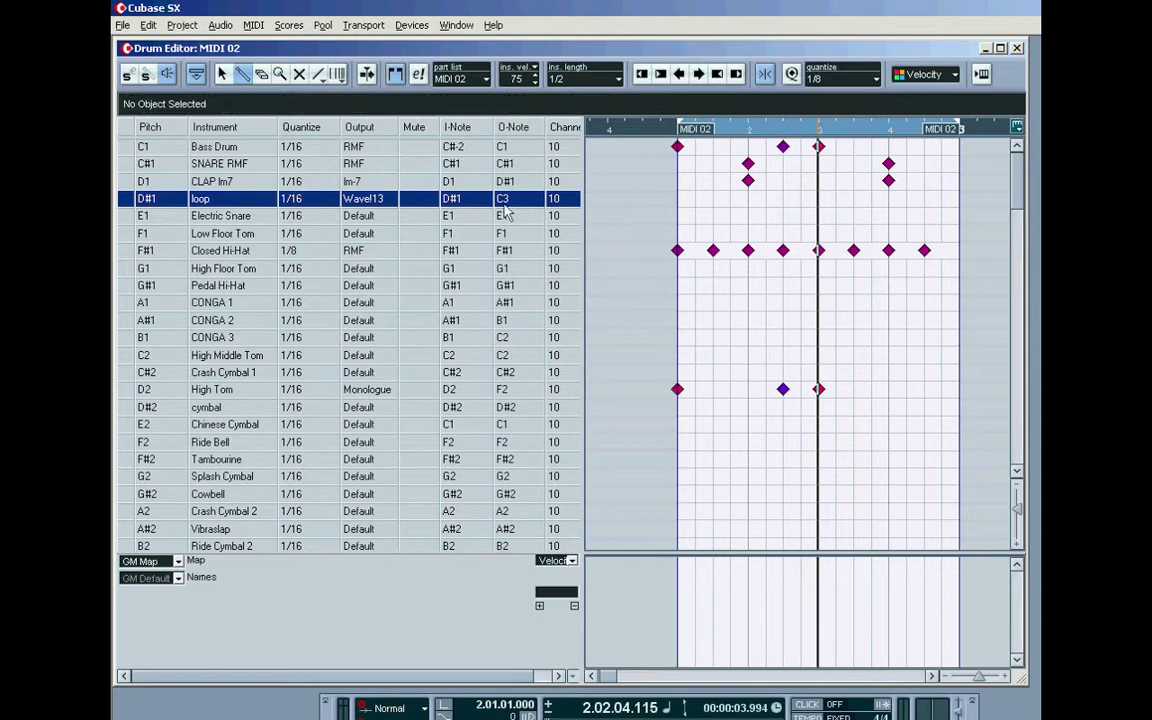
left_click(505, 203)
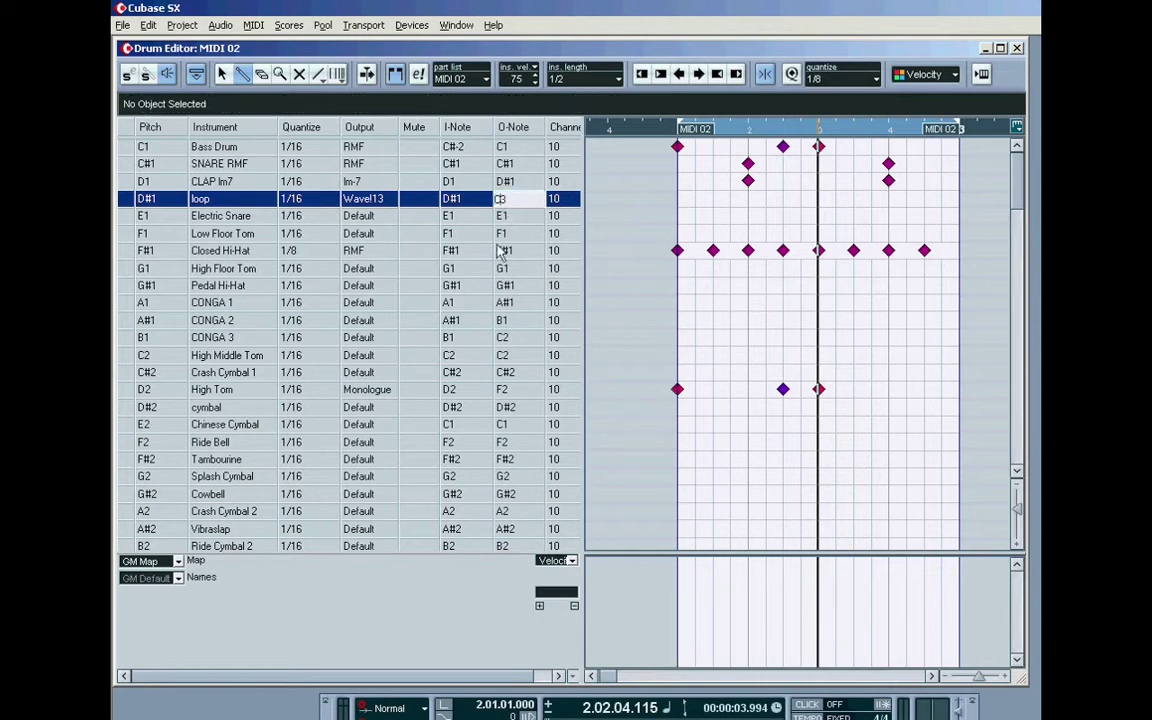
type("E3")
left_click(678, 199)
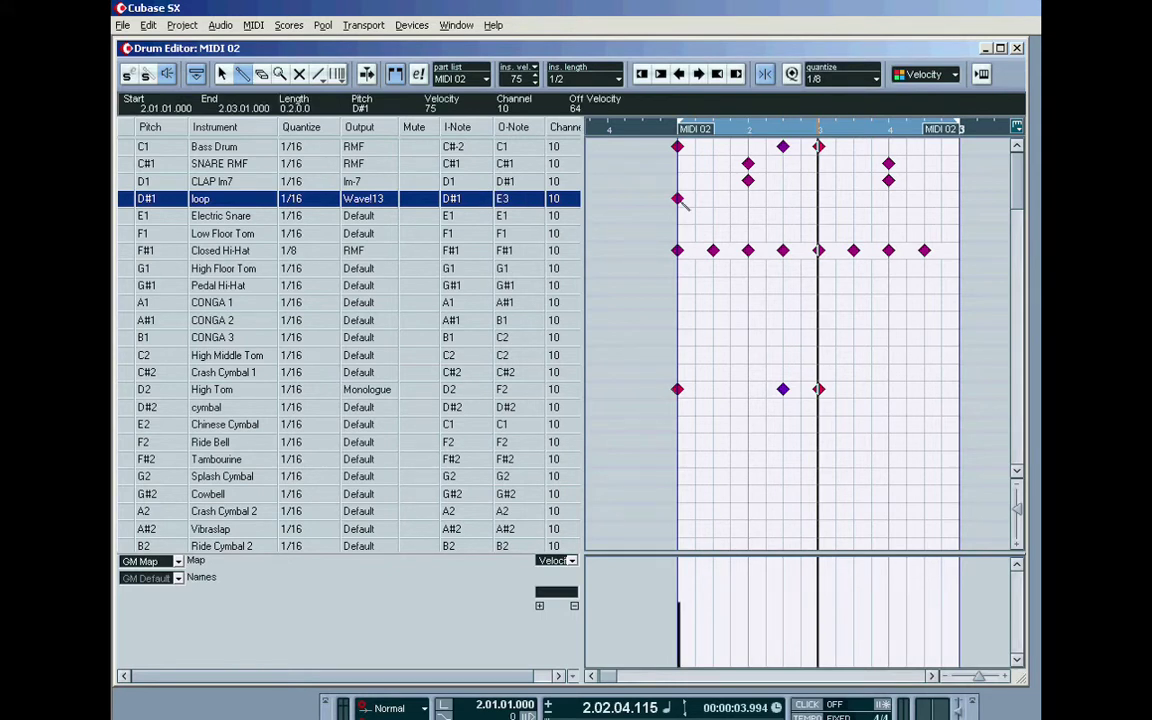
Step: Change the loop row's output note to F3 and audition it
left_click(502, 200)
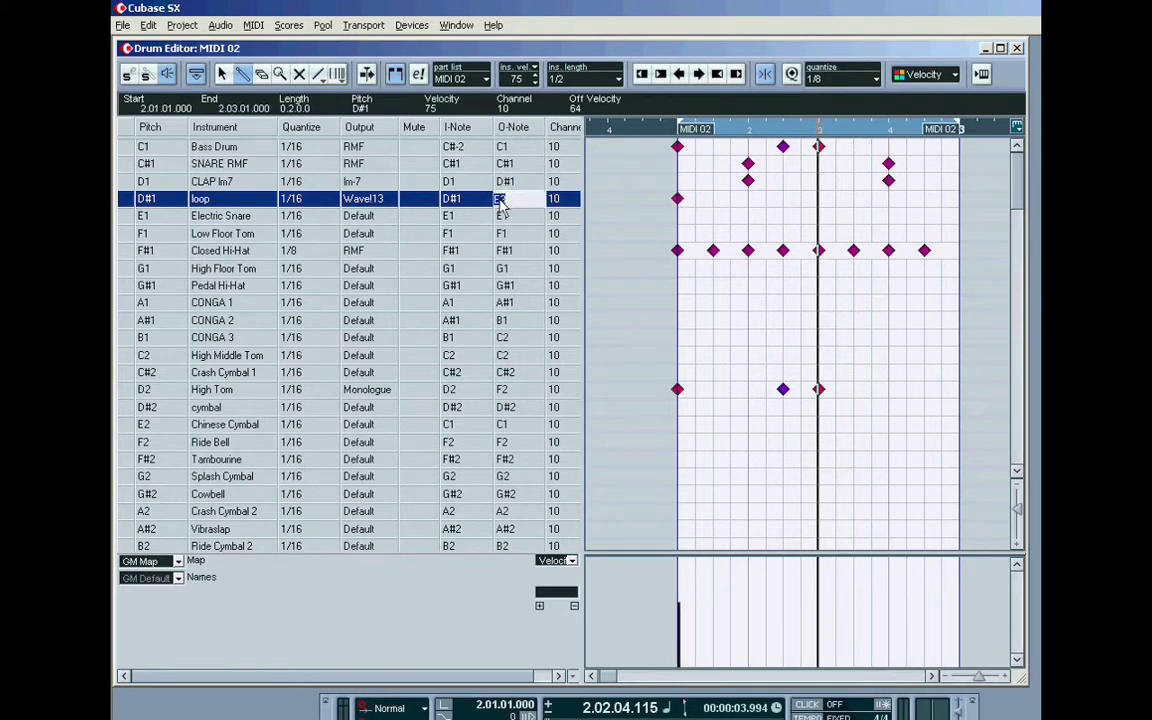
type("F3")
key("Return")
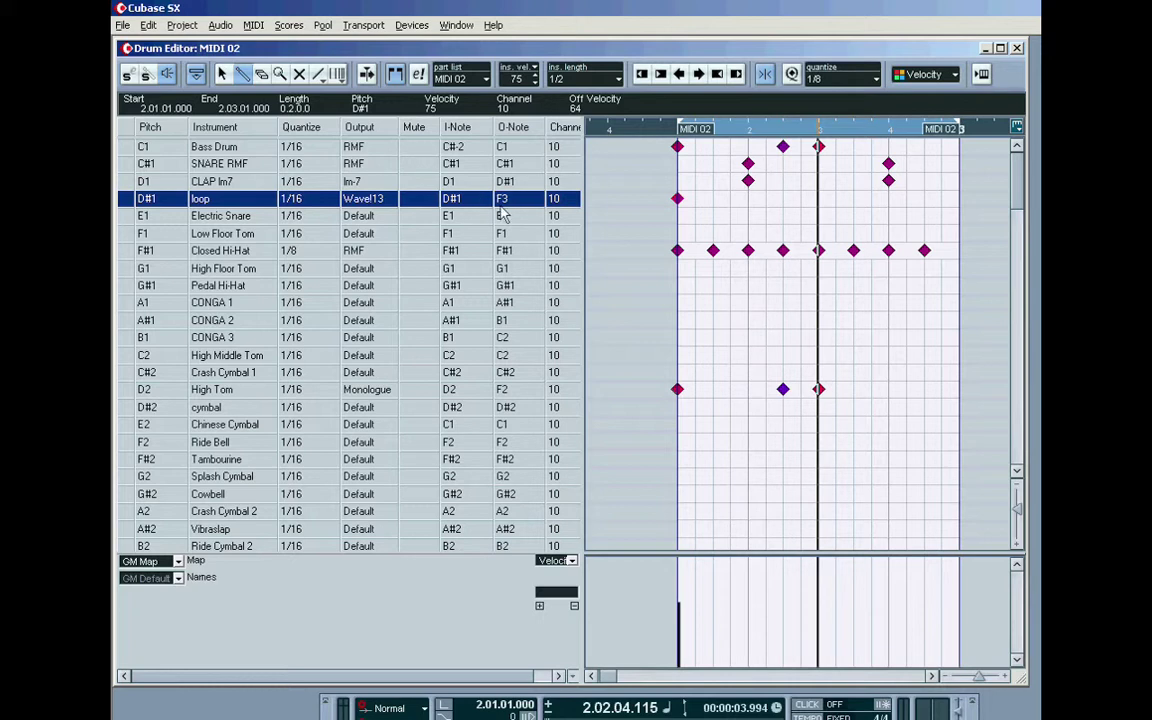
left_click(679, 199)
left_click(680, 199)
left_click(680, 199)
Step: Set the loop row's output note to G3 and re-add the note at the row start
left_click(501, 202)
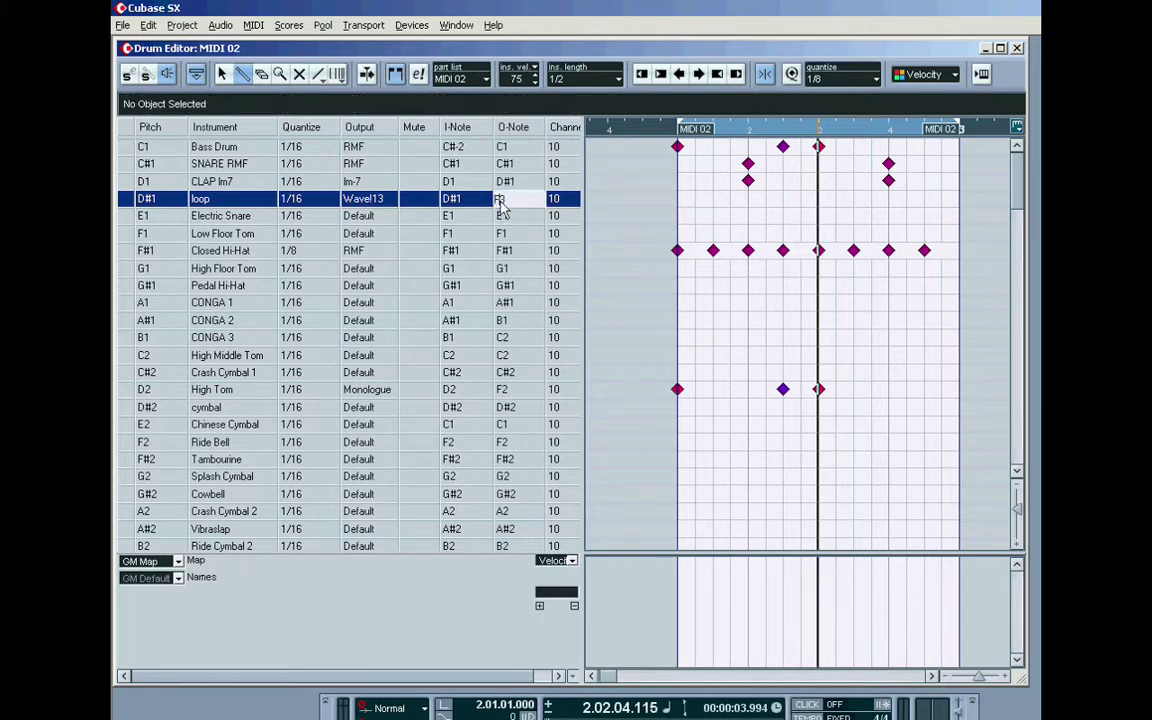
type("G3")
key("Return")
left_click(679, 199)
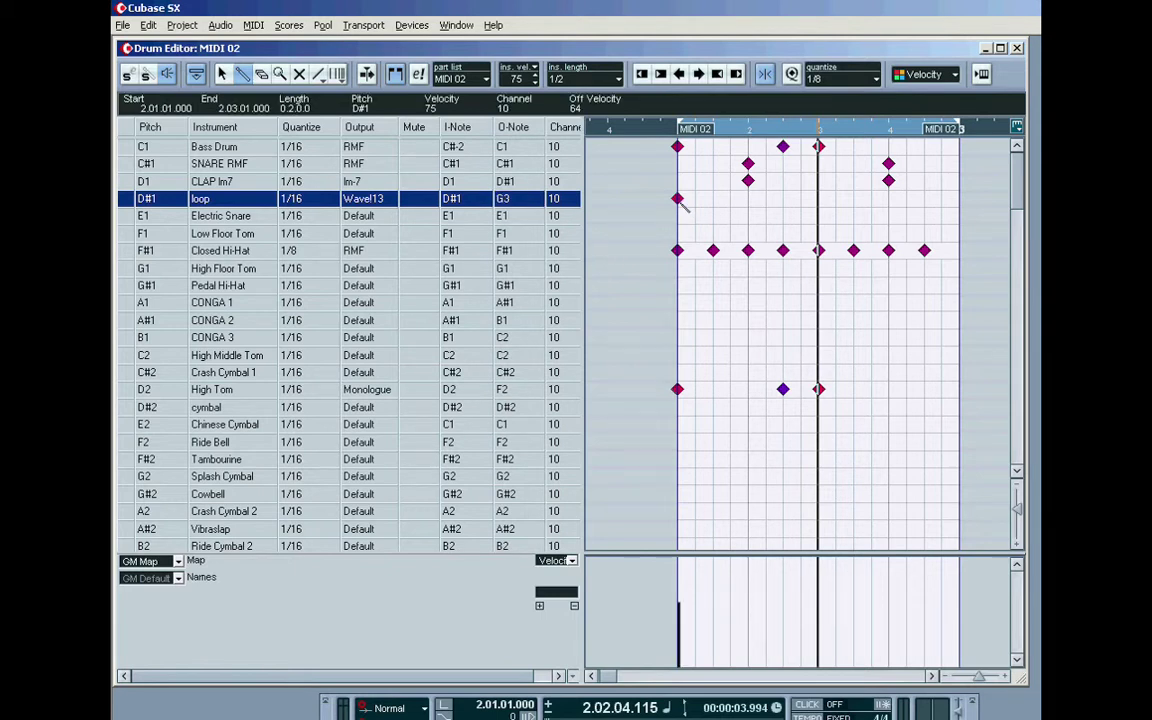